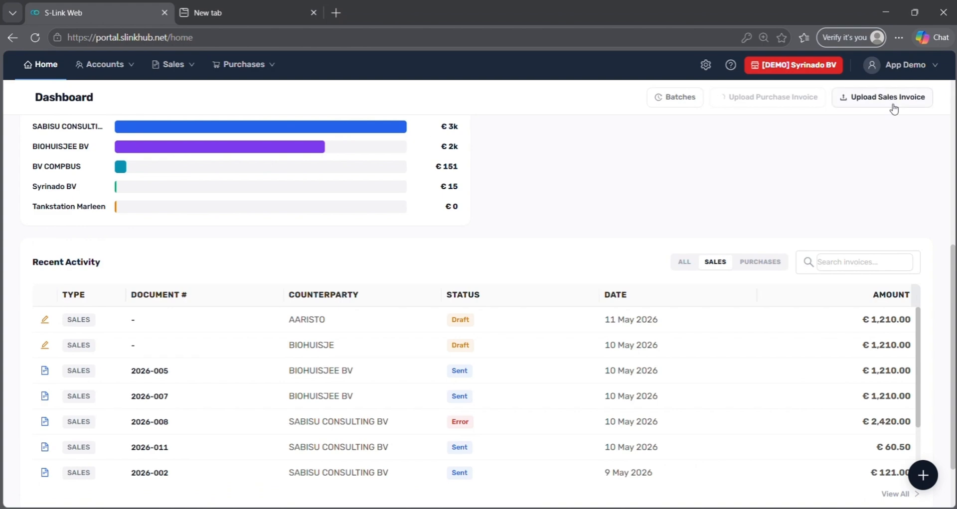
Upload Sales 2.zip from the Sales folder and confirm it shows READY in Recent Batches
{"action": "left_click", "coordinate": [890, 98]}
{"action": "left_click", "coordinate": [58, 292]}
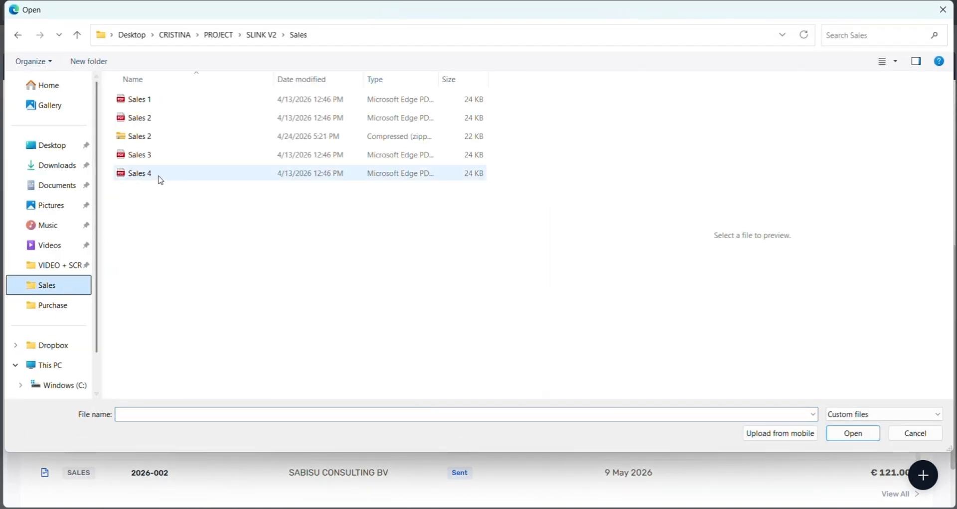
{"action": "left_click", "coordinate": [181, 138]}
{"action": "left_click", "coordinate": [838, 433]}
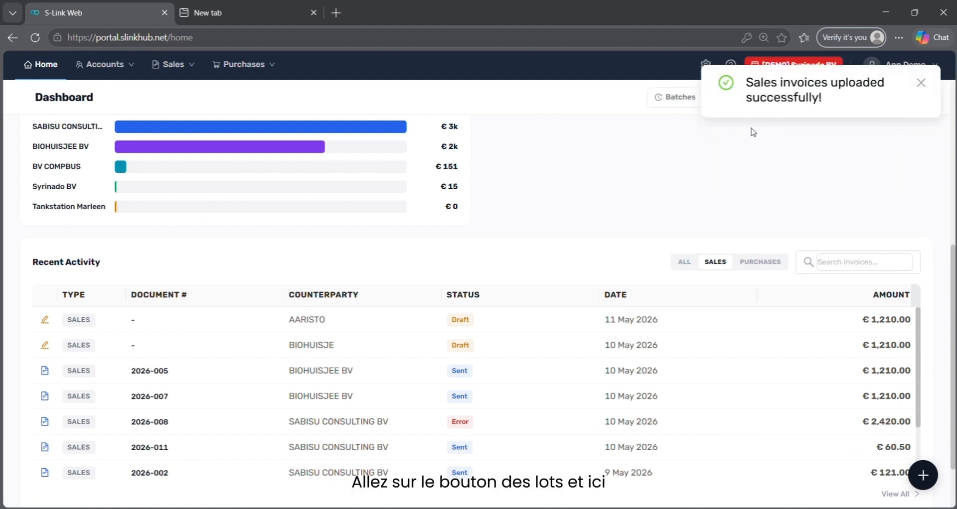
{"action": "left_click", "coordinate": [658, 100]}
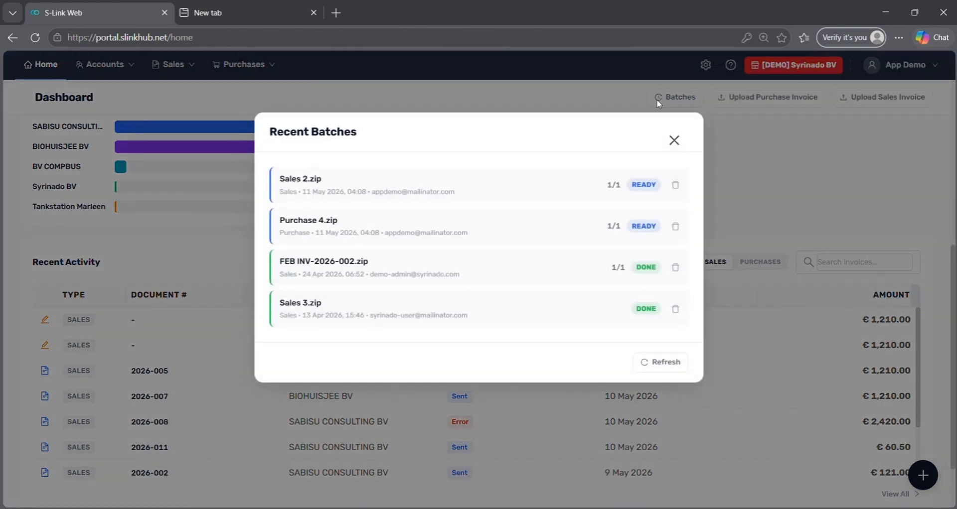
Close the Recent Batches list and bring up the Accounts menu's Customers and Vendors choices
{"action": "left_click", "coordinate": [681, 142]}
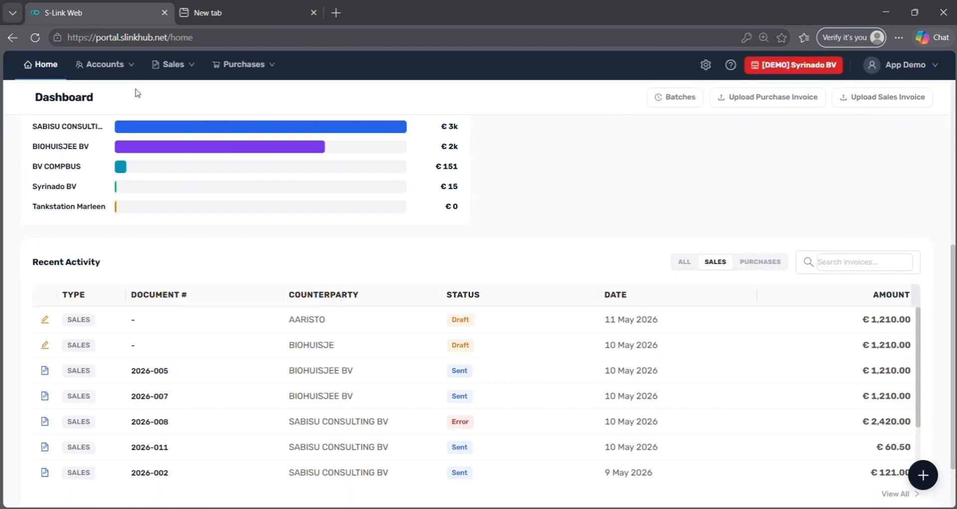
{"action": "mouse_move", "coordinate": [129, 78]}
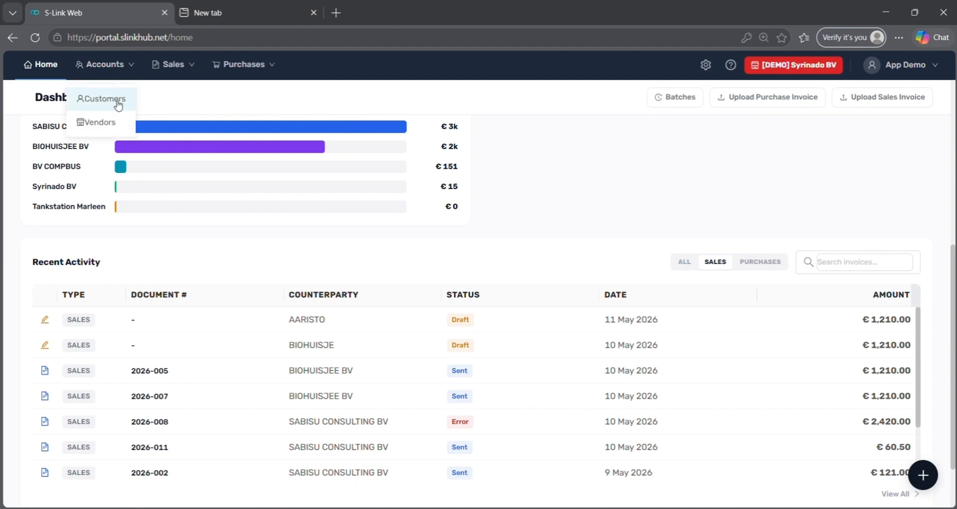
Filter Customers to the one with errors and review SABISU CONSULTING BV's delivery errors
{"action": "left_click", "coordinate": [117, 100]}
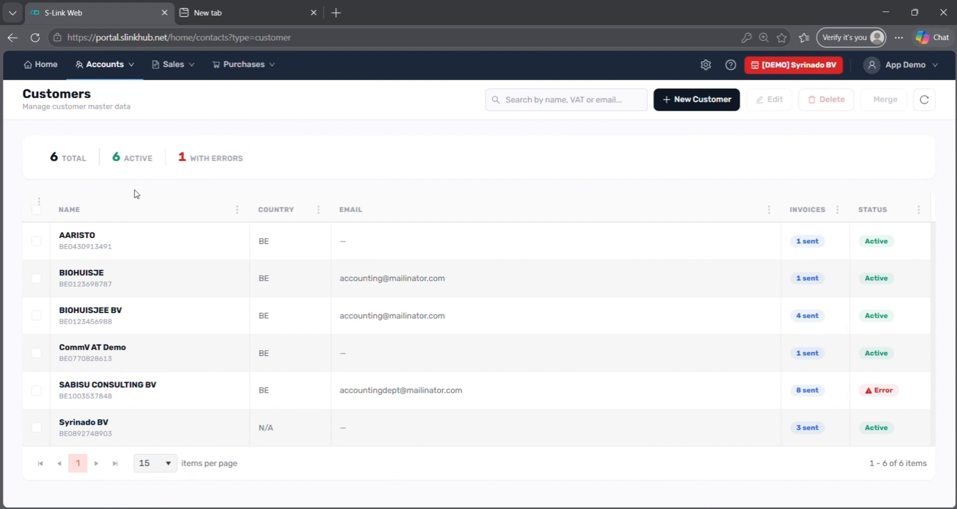
{"action": "left_click", "coordinate": [213, 174]}
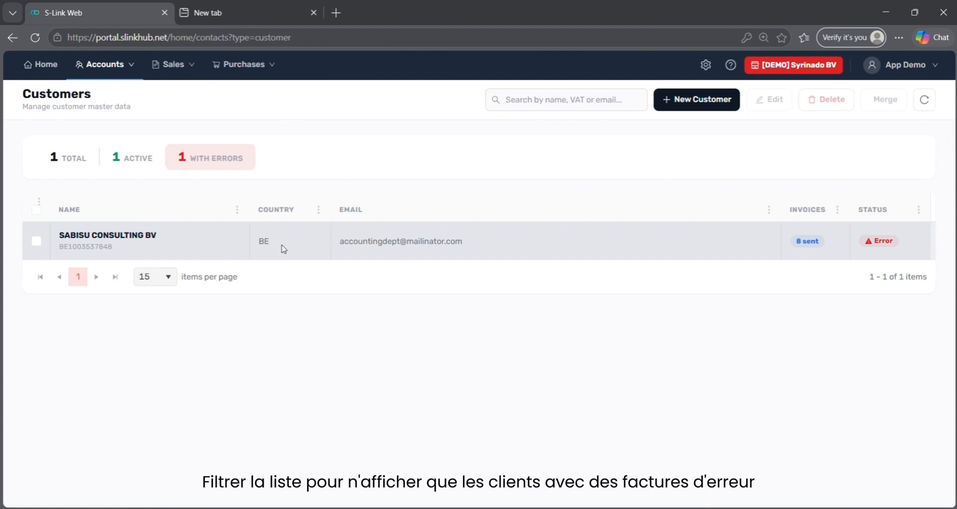
{"action": "left_click", "coordinate": [877, 242]}
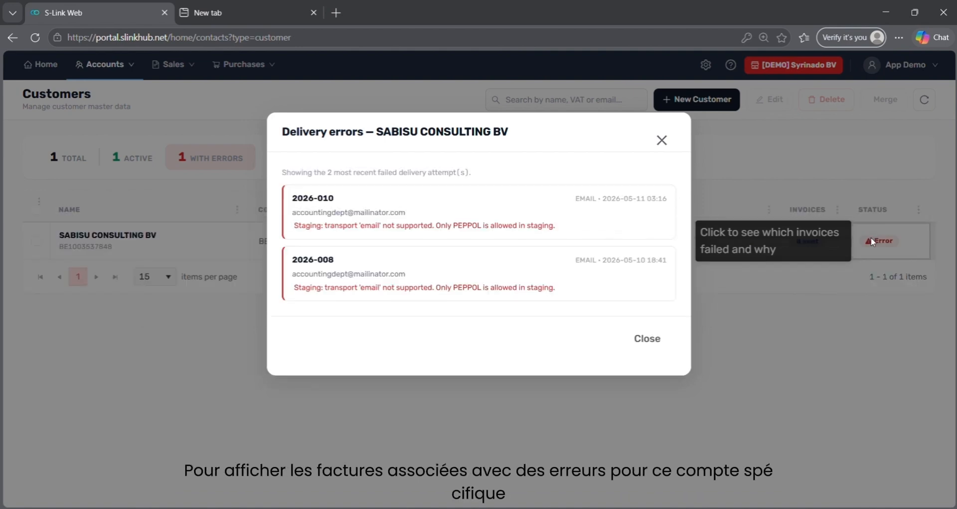
{"action": "left_click", "coordinate": [662, 141]}
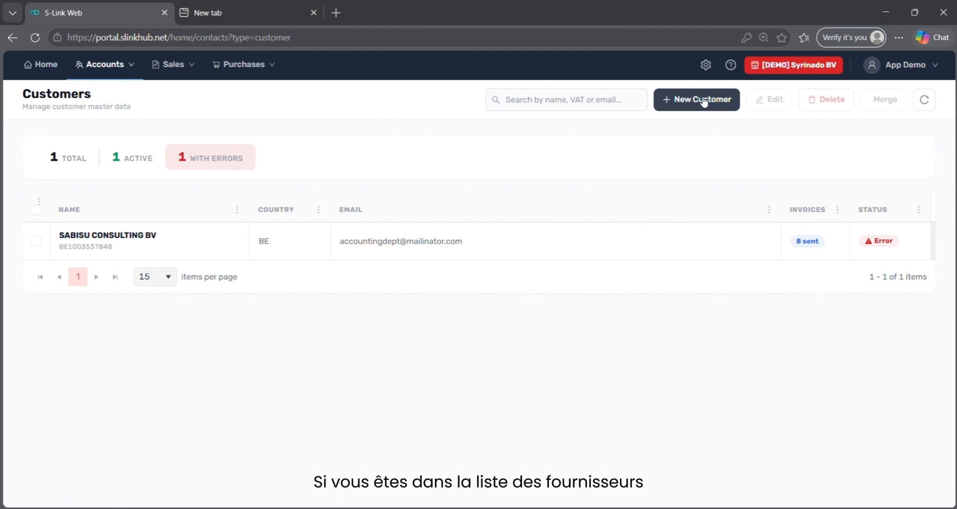
Start a new customer and fill its details by looking up the pasted VAT number
{"action": "left_click", "coordinate": [703, 102]}
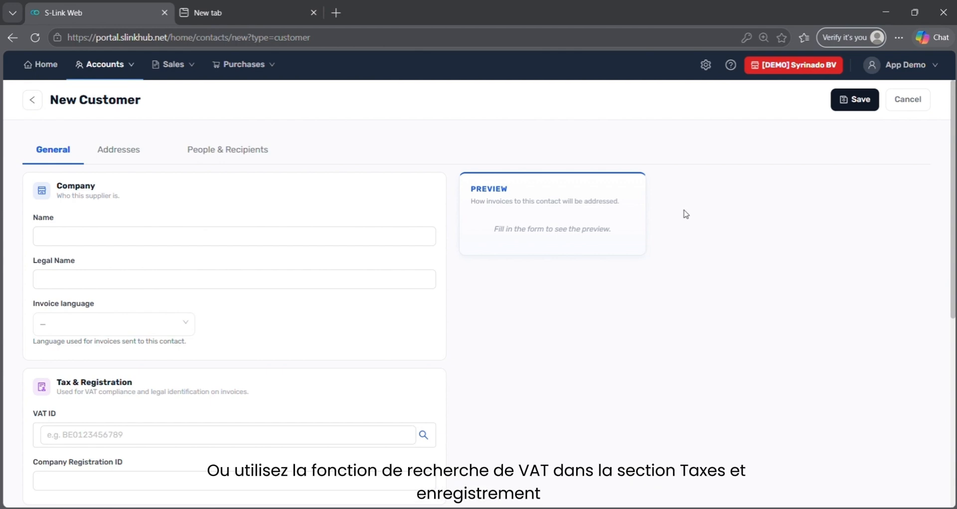
{"action": "scroll", "coordinate": [656, 265], "scroll_direction": "down", "scroll_amount": 1}
{"action": "scroll", "coordinate": [655, 265], "scroll_direction": "down", "scroll_amount": 2}
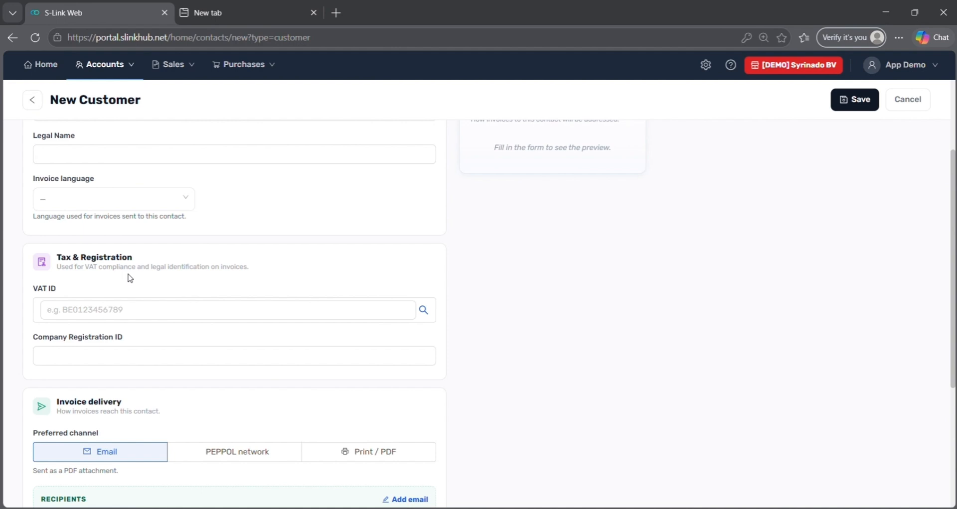
{"action": "left_click", "coordinate": [106, 304]}
{"action": "key", "text": "ctrl+v"}
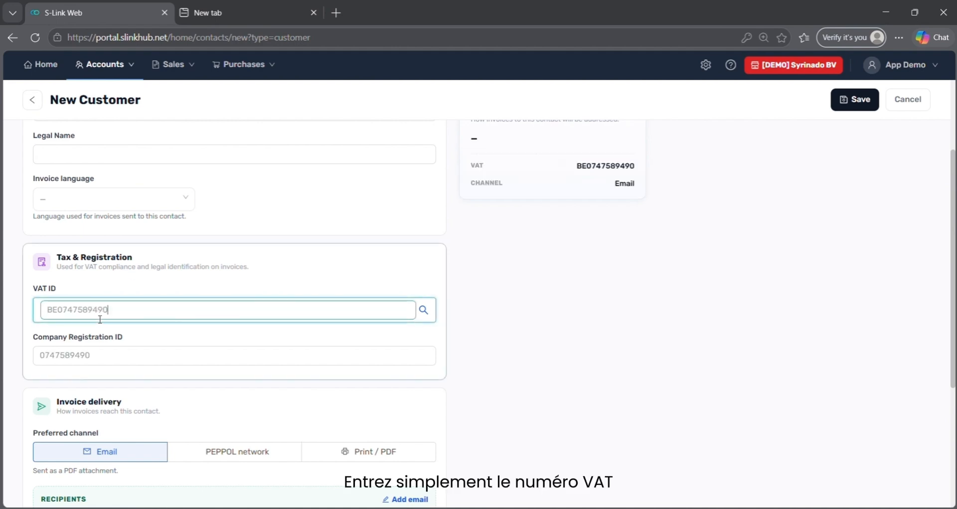
{"action": "left_click", "coordinate": [423, 312]}
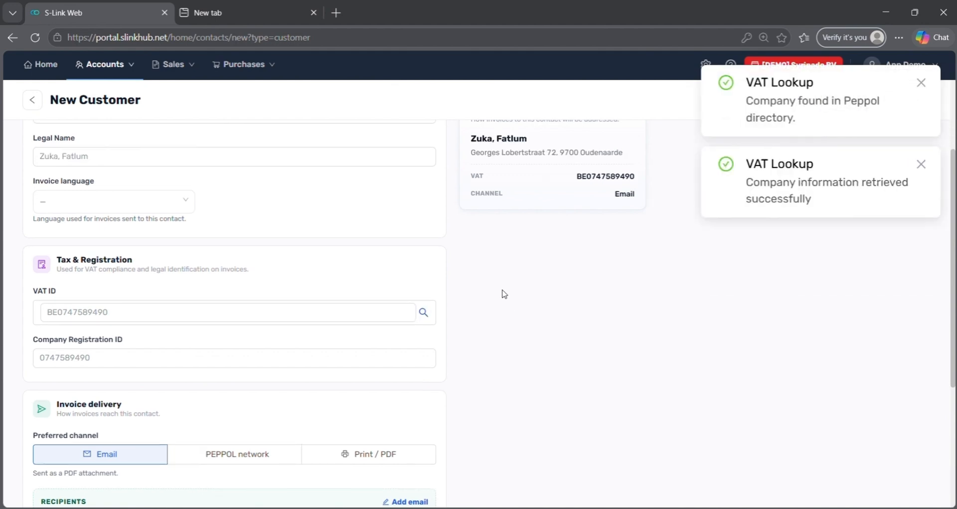
Remove the first name from the company name and set the legal name to Zuka
{"action": "scroll", "coordinate": [503, 294], "scroll_direction": "up", "scroll_amount": 3}
{"action": "left_click", "coordinate": [82, 233]}
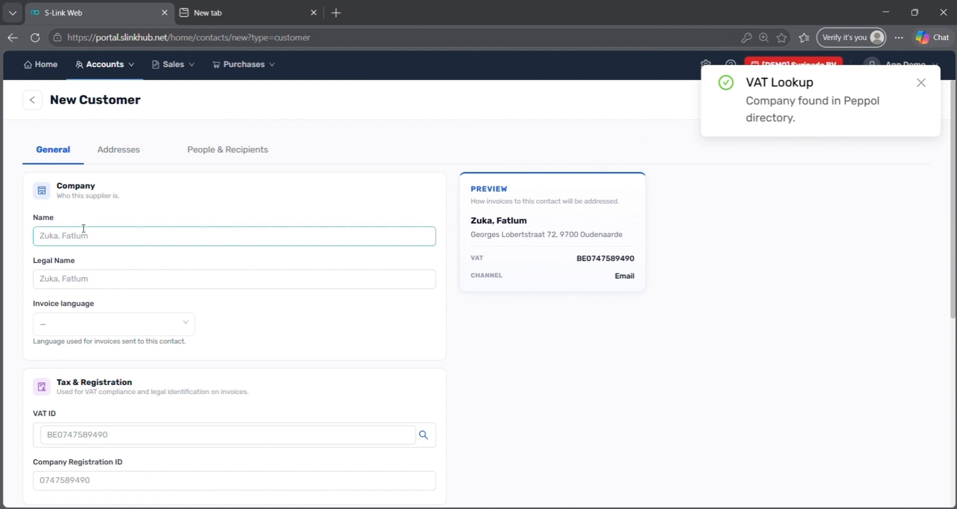
{"action": "double_click", "coordinate": [83, 234]}
{"action": "key", "text": "BackSpace"}
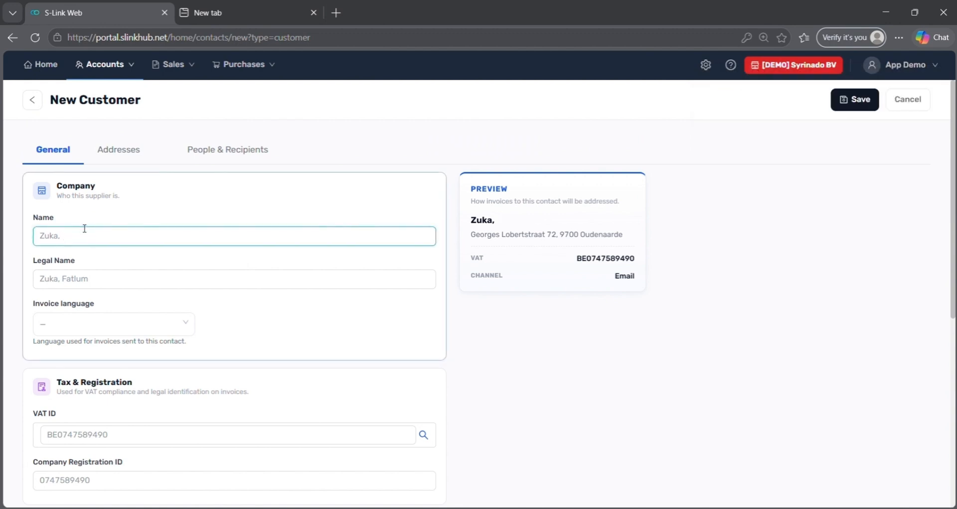
{"action": "key", "text": "BackSpace"}
{"action": "key", "text": "Tab"}
{"action": "type", "text": "Zuka"}
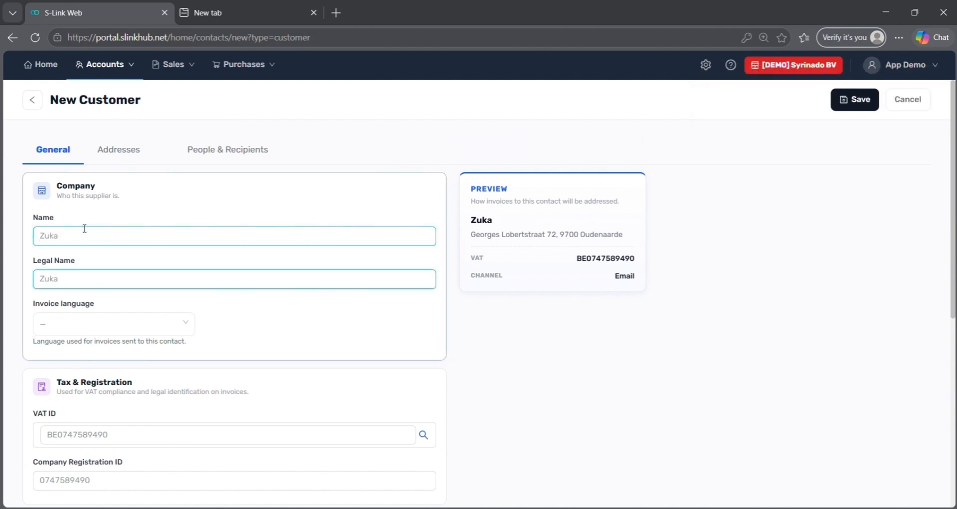
{"action": "scroll", "coordinate": [84, 228], "scroll_direction": "down", "scroll_amount": 5}
{"action": "scroll", "coordinate": [95, 144], "scroll_direction": "up", "scroll_amount": 4}
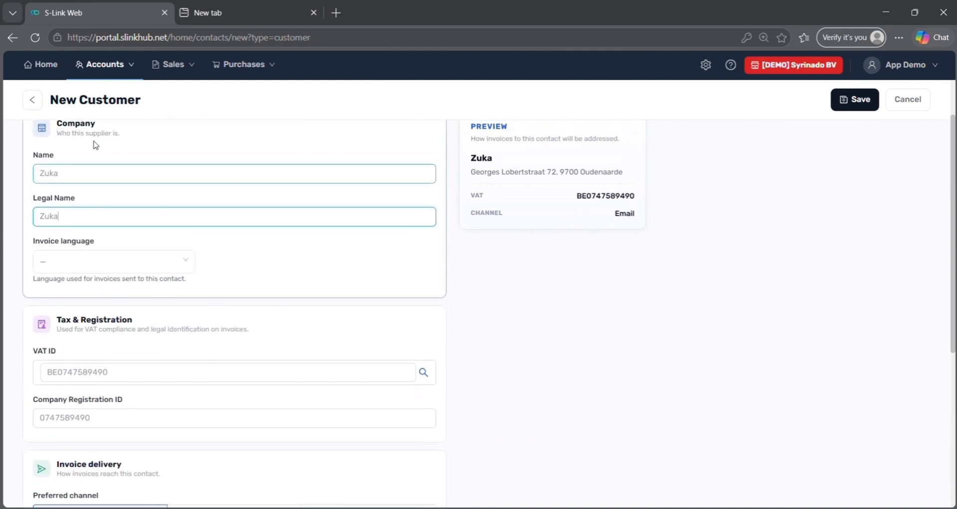
{"action": "scroll", "coordinate": [94, 142], "scroll_direction": "up", "scroll_amount": 2}
Review Zuka's address and contacts, discard a trial PEPPOL contact point, and save the customer
{"action": "left_click", "coordinate": [105, 159]}
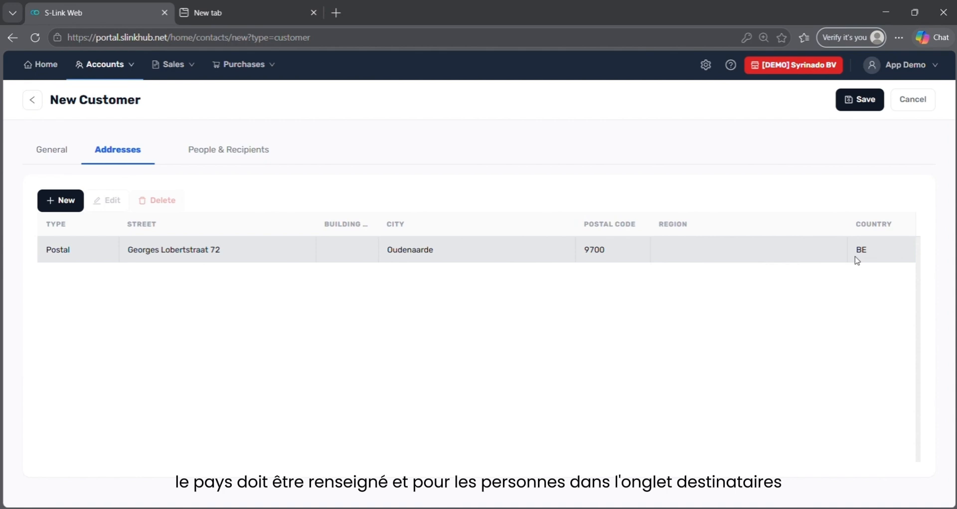
{"action": "left_click", "coordinate": [228, 158]}
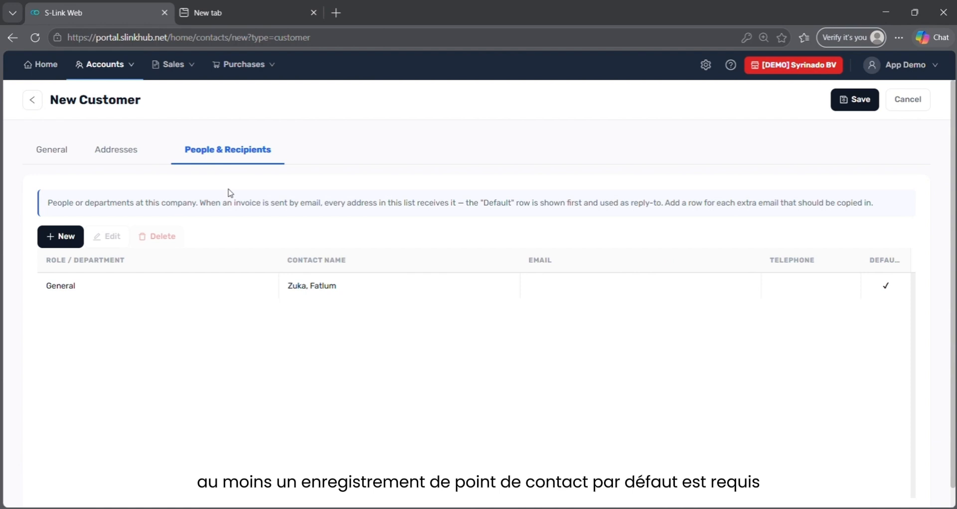
{"action": "left_click", "coordinate": [54, 238]}
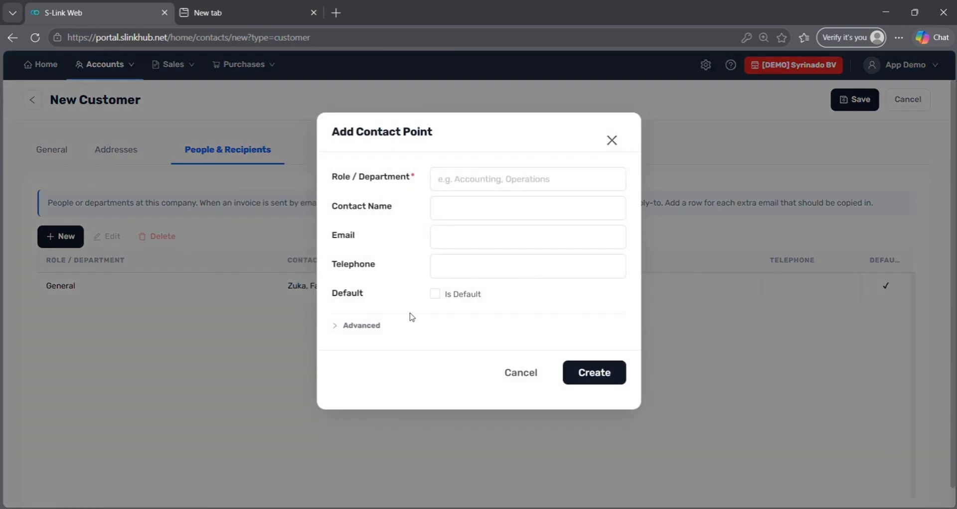
{"action": "left_click", "coordinate": [446, 275]}
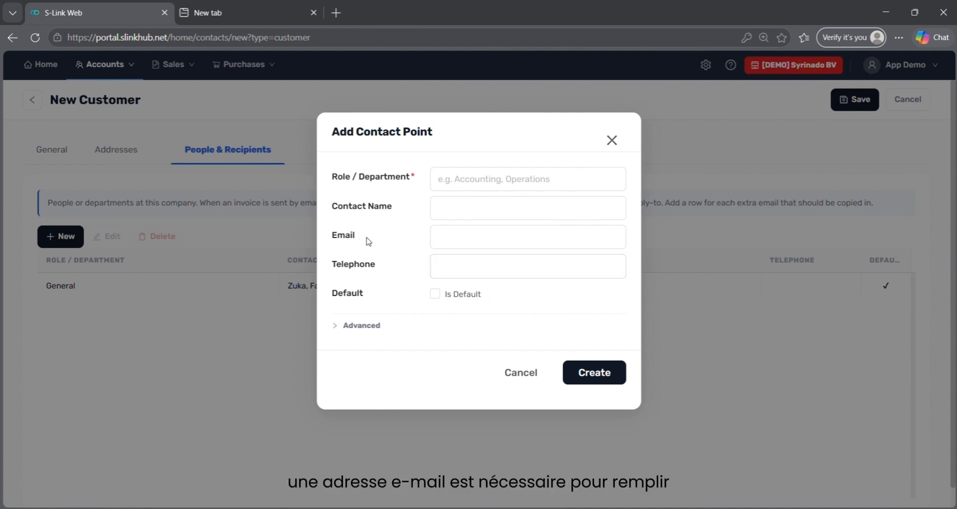
{"action": "left_click", "coordinate": [338, 337]}
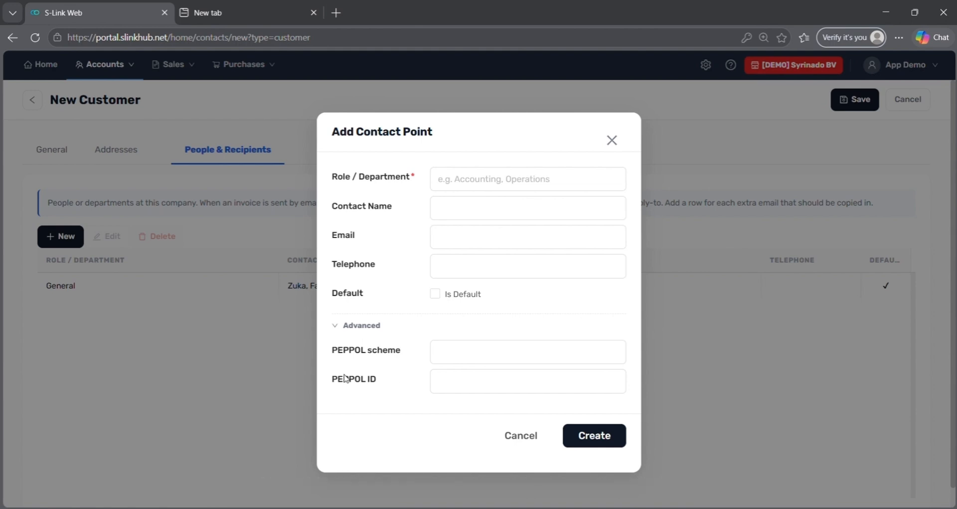
{"action": "left_click", "coordinate": [519, 435]}
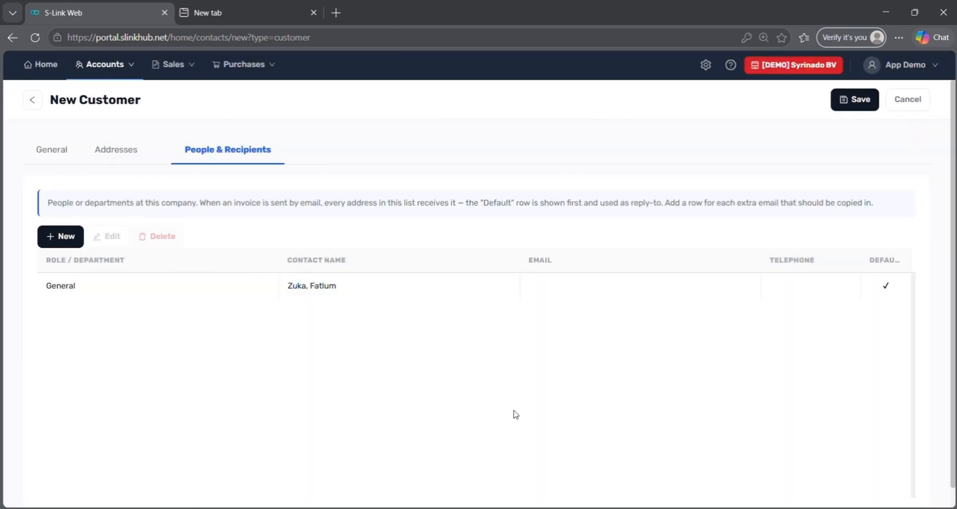
{"action": "left_click", "coordinate": [848, 104]}
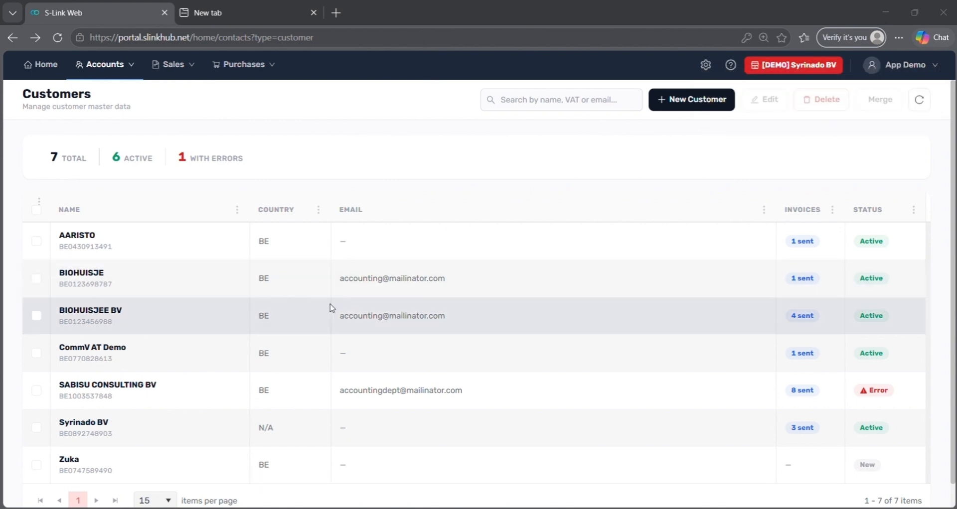
Select BIOHUISJE and BIOHUISJEE BV and merge them, keeping BIOHUISJEE BV
{"action": "scroll", "coordinate": [331, 308], "scroll_direction": "down", "scroll_amount": 1}
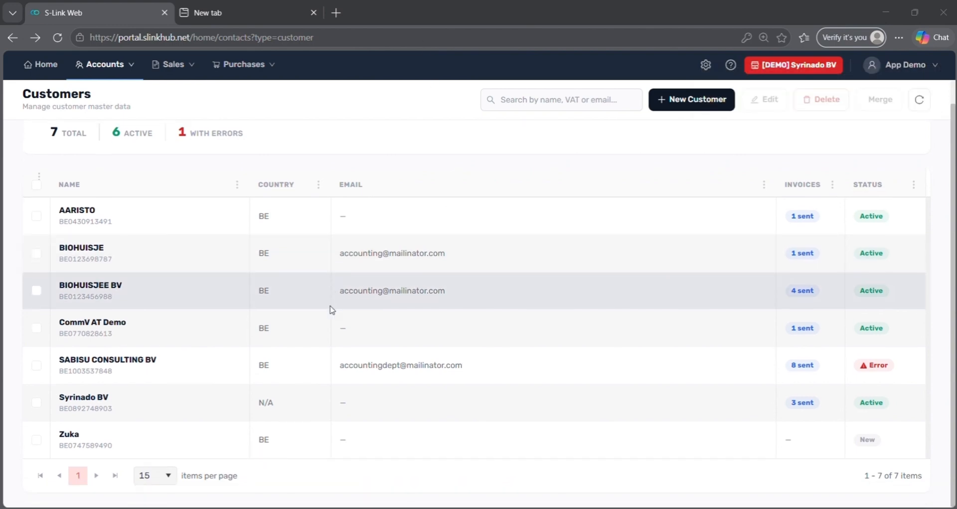
{"action": "left_click", "coordinate": [301, 441]}
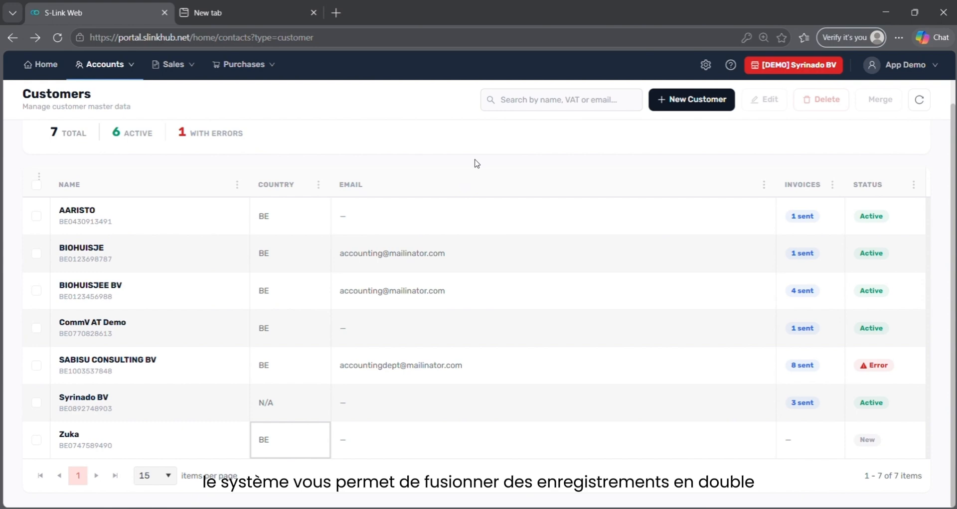
{"action": "scroll", "coordinate": [476, 163], "scroll_direction": "up", "scroll_amount": 1}
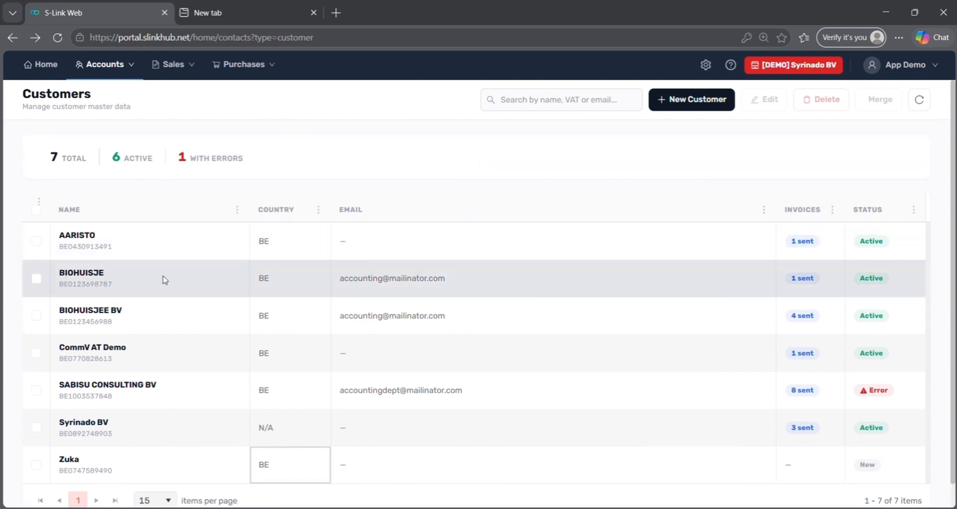
{"action": "left_click", "coordinate": [35, 282]}
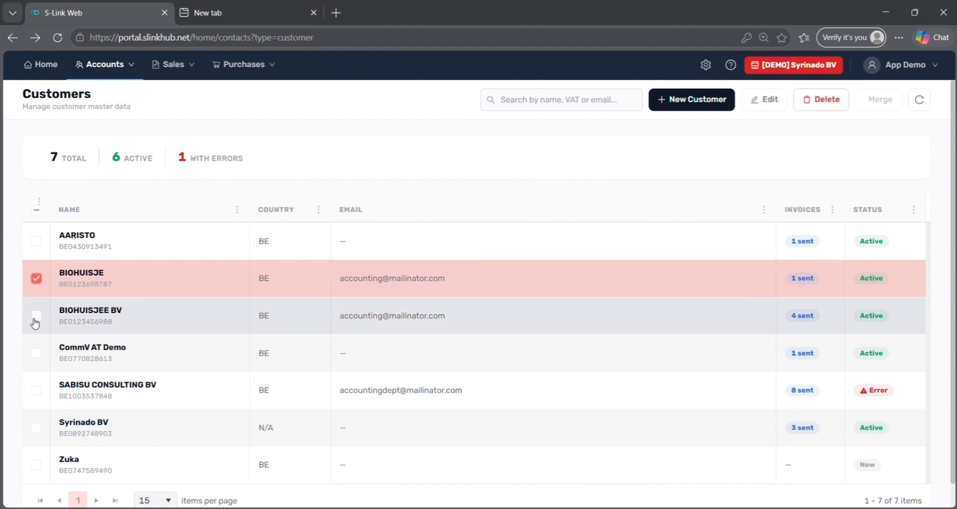
{"action": "left_click", "coordinate": [36, 319]}
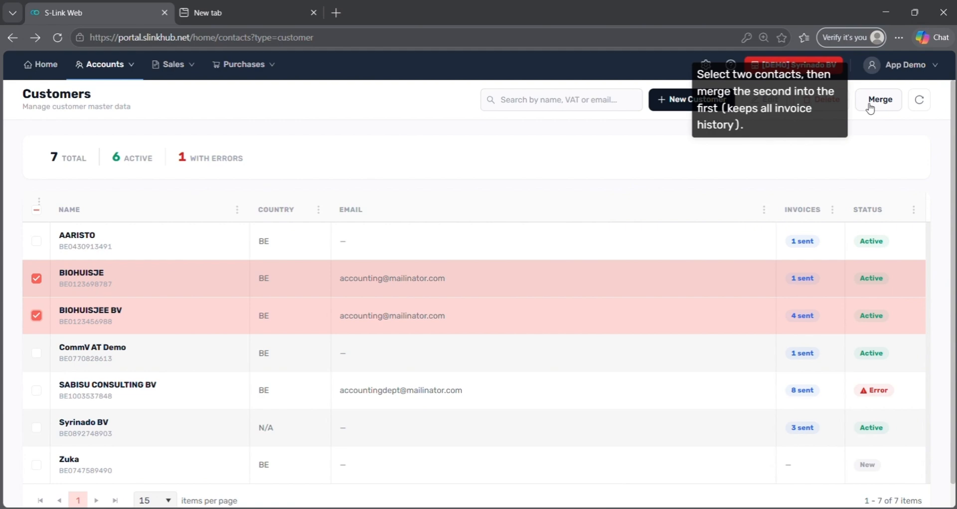
{"action": "left_click", "coordinate": [870, 105]}
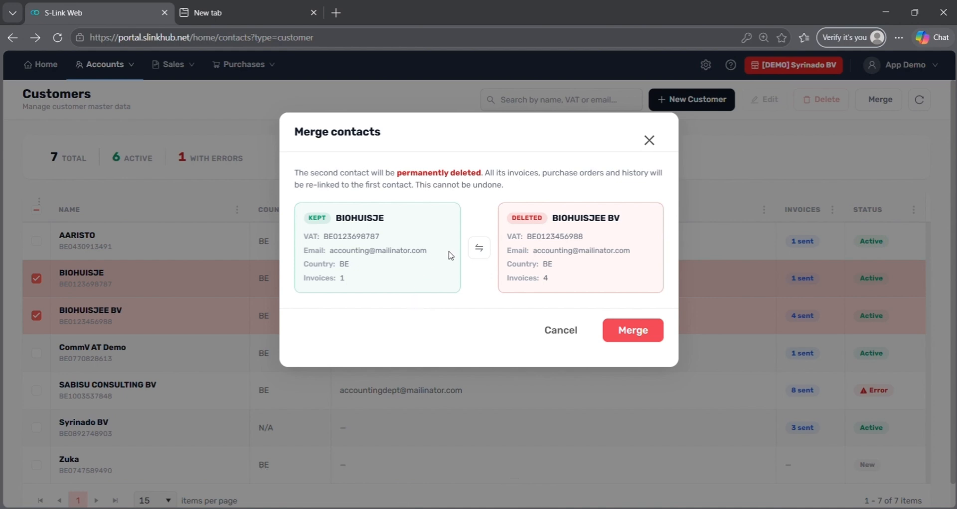
{"action": "left_click", "coordinate": [479, 251]}
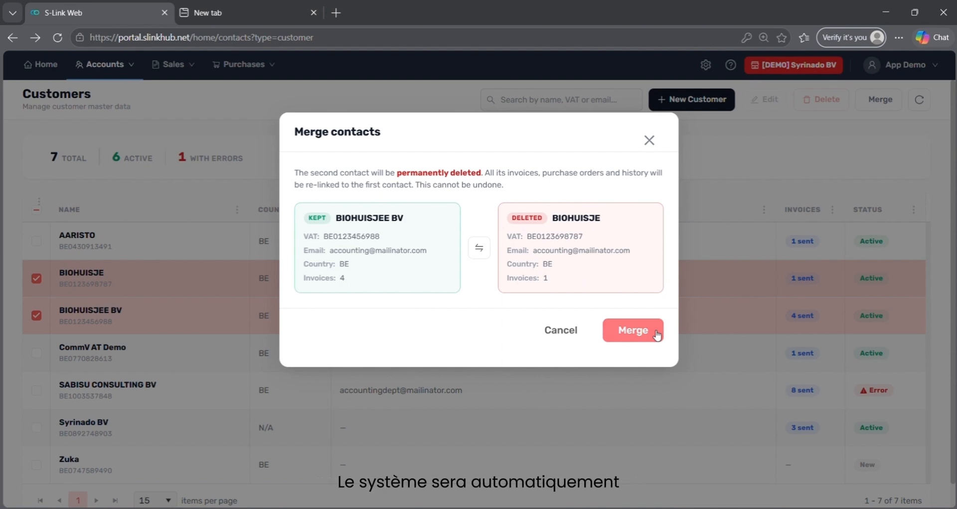
{"action": "left_click", "coordinate": [633, 331]}
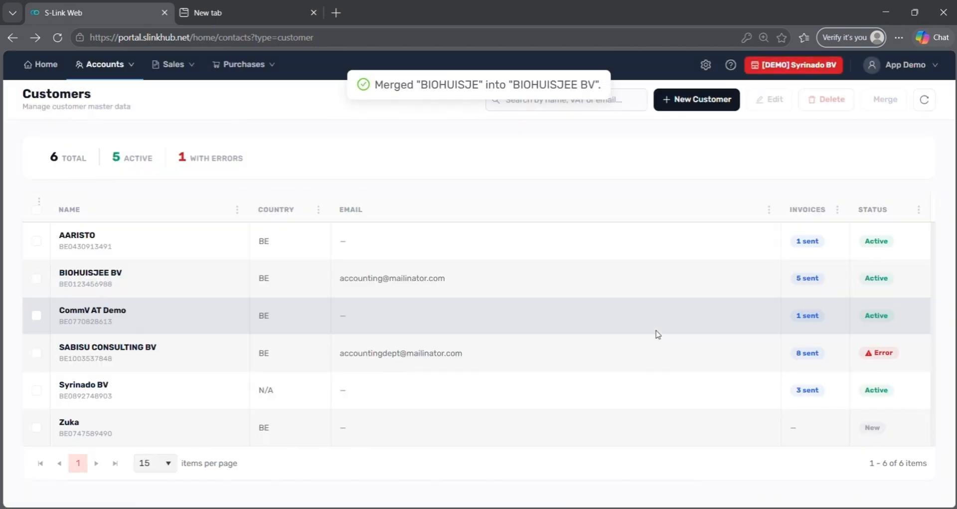
Go to Sales > Invoicing and leave the period filter at Last 6 Months
{"action": "left_click", "coordinate": [183, 74]}
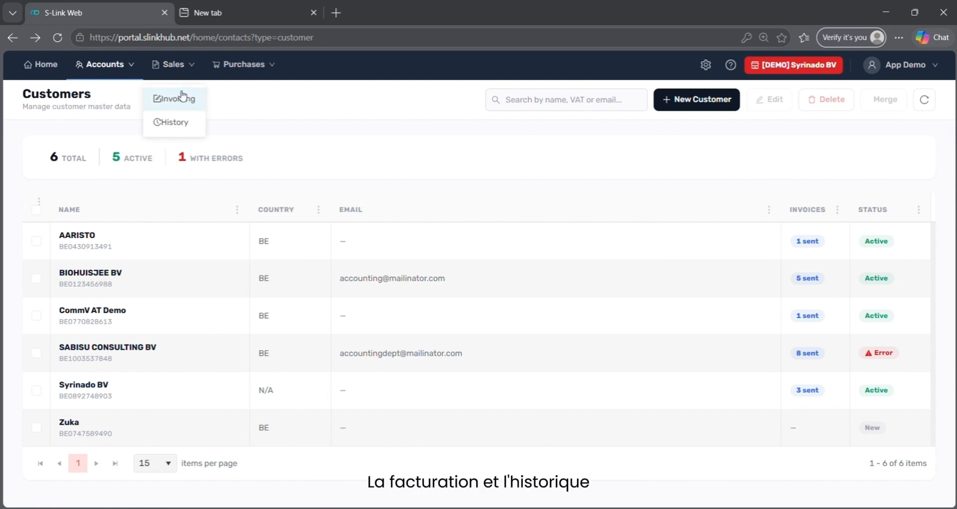
{"action": "left_click", "coordinate": [183, 109]}
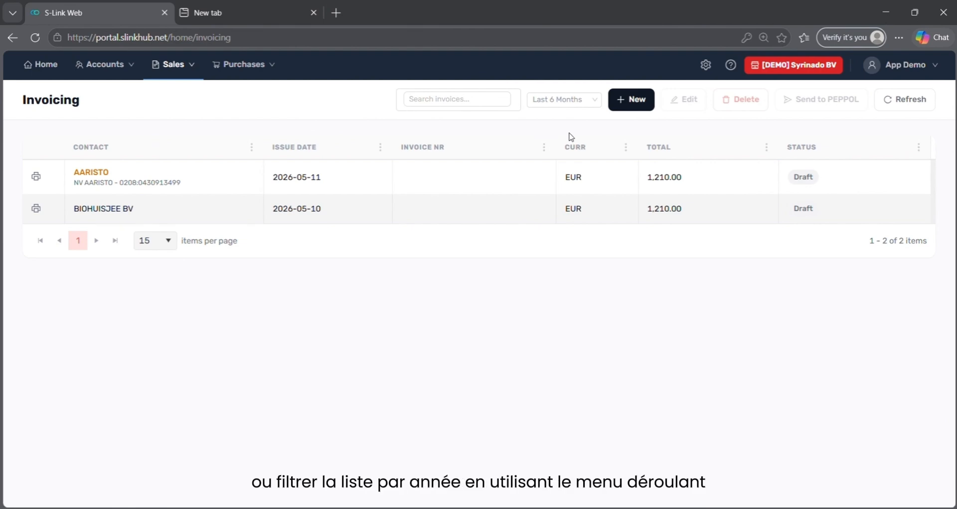
{"action": "left_click", "coordinate": [572, 102]}
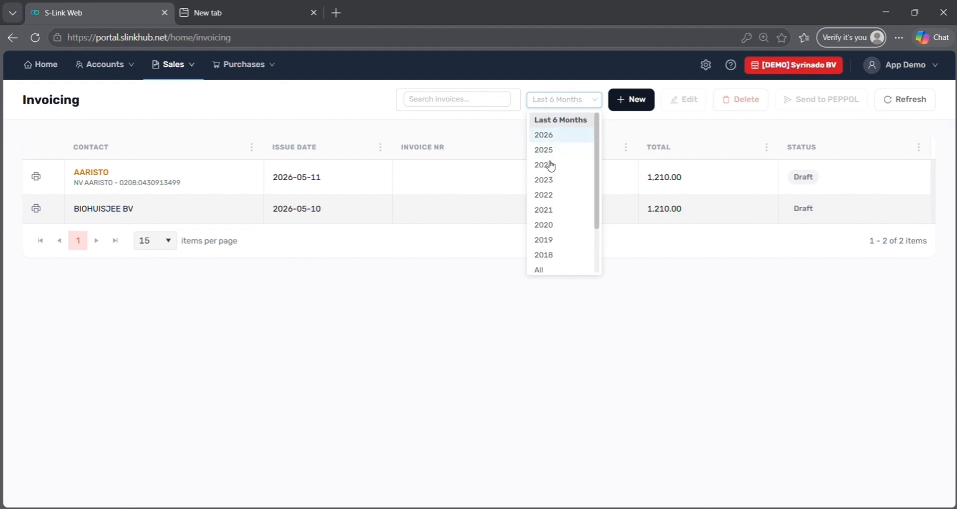
{"action": "left_click", "coordinate": [359, 125]}
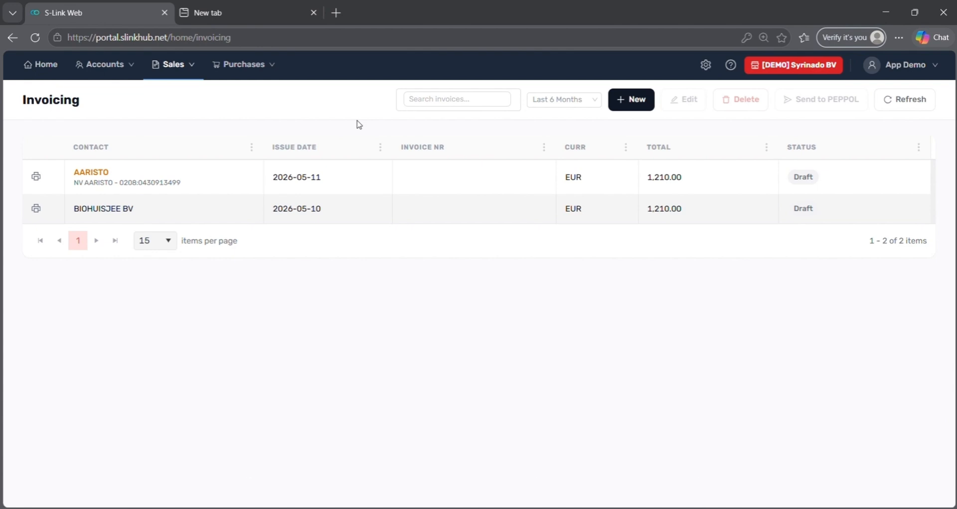
Start an AI-generated invoice described as 'Sabisu customer, 5 hours consultancy, 10 EUR rate 21% VA'
{"action": "left_click", "coordinate": [636, 99]}
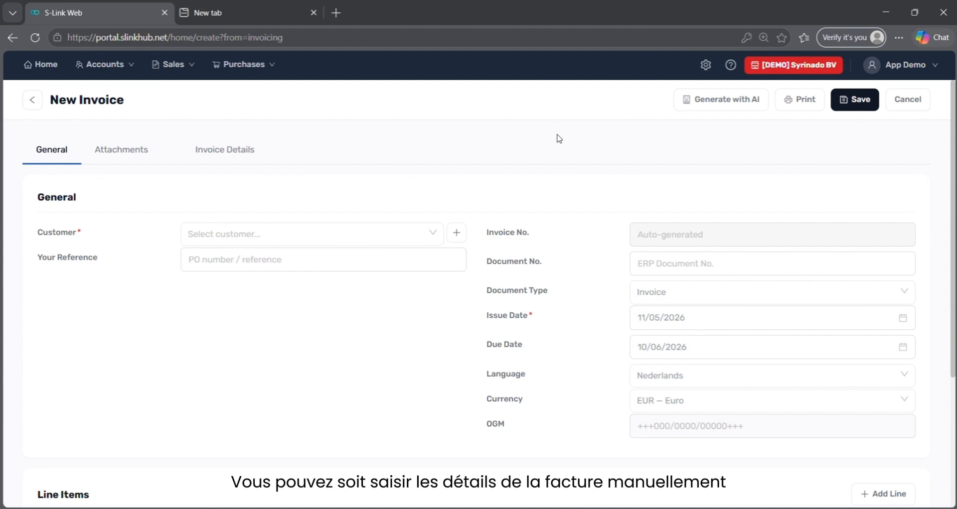
{"action": "left_click", "coordinate": [741, 103]}
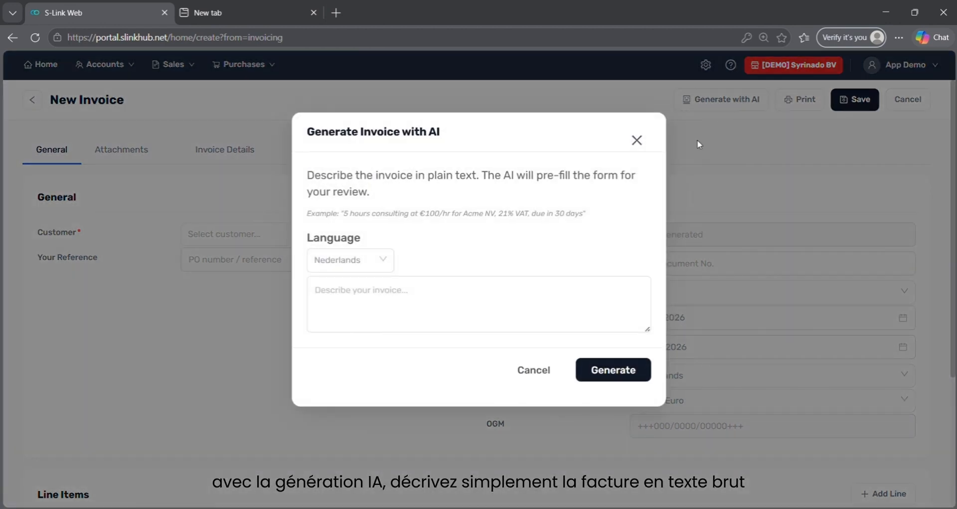
{"action": "left_click", "coordinate": [553, 313]}
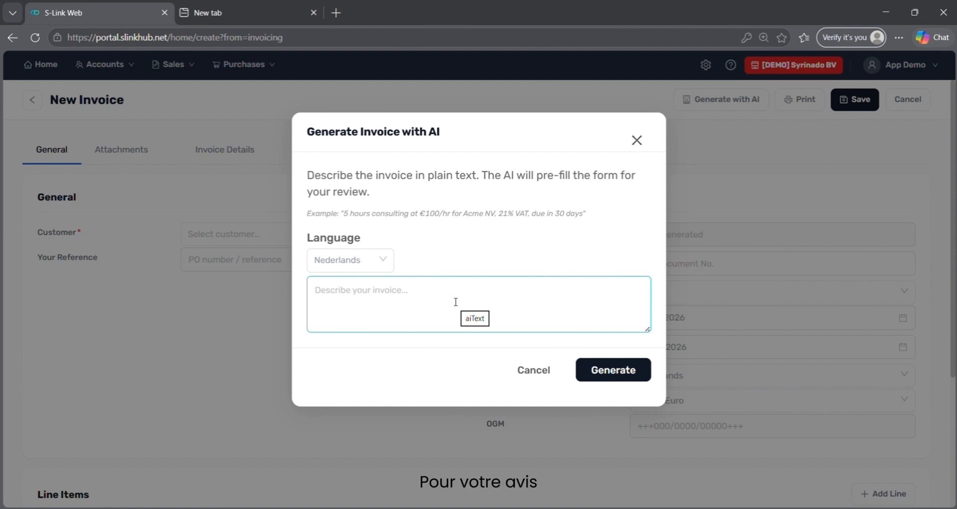
{"action": "type", "text": "sALES"}
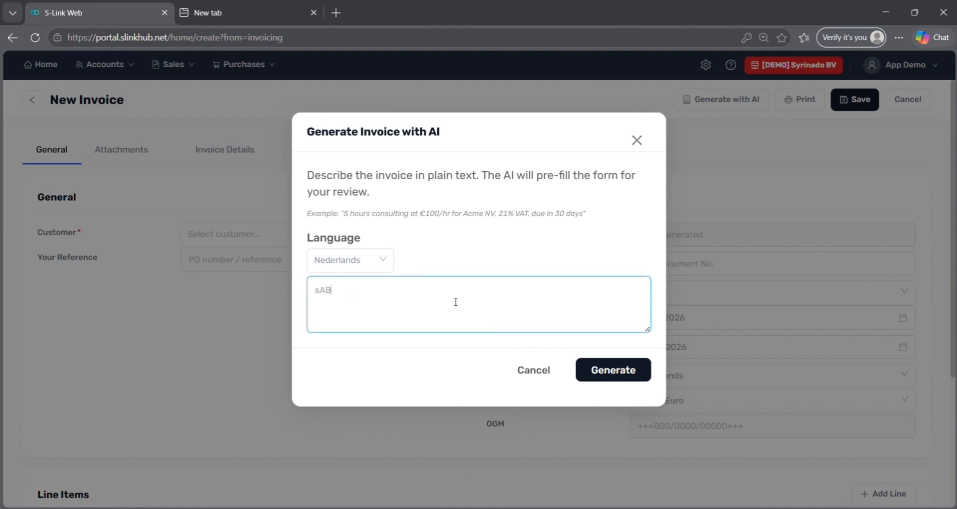
{"action": "key", "text": "BackSpace"}
{"action": "key", "text": "BackSpace"}
{"action": "key", "text": "BackSpace"}
{"action": "key", "text": "ctrl+a"}
{"action": "type", "text": "Sabisu customer, 5 hou"}
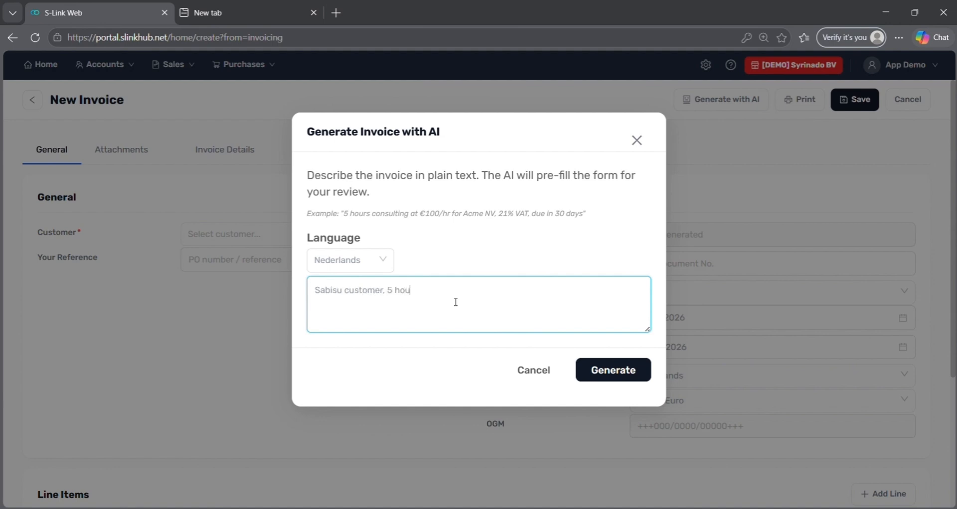
{"action": "type", "text": "rs consultancy, 10 EUR rate 21% VAT"}
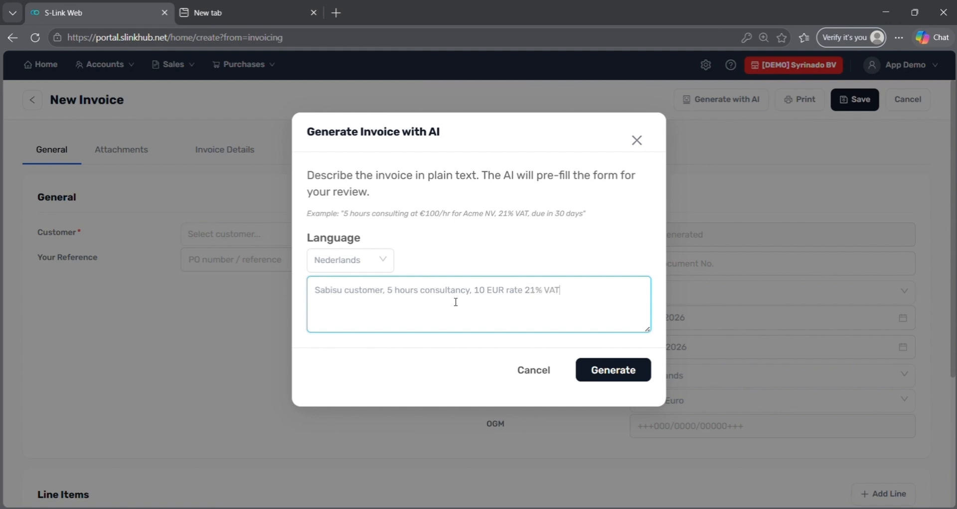
{"action": "left_click", "coordinate": [618, 369]}
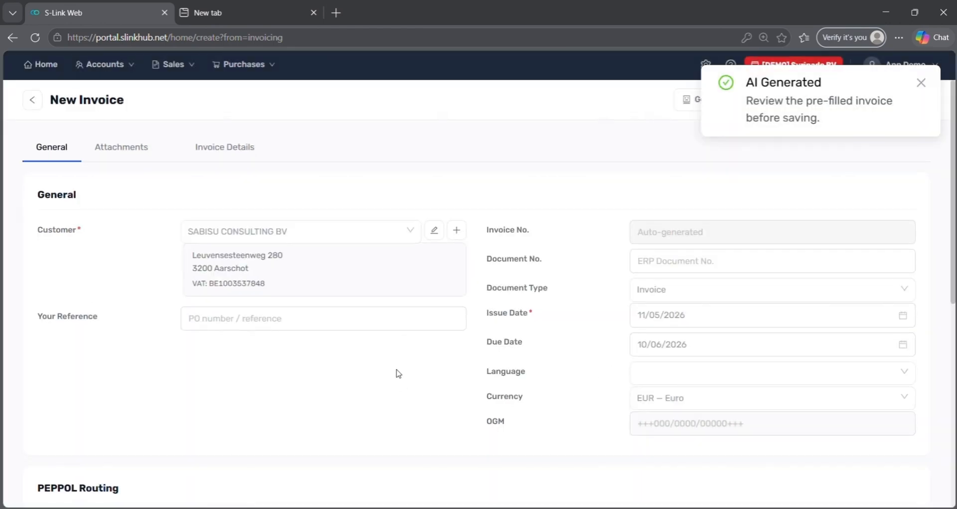
{"action": "scroll", "coordinate": [398, 373], "scroll_direction": "down", "scroll_amount": 5}
{"action": "scroll", "coordinate": [397, 374], "scroll_direction": "down", "scroll_amount": 3}
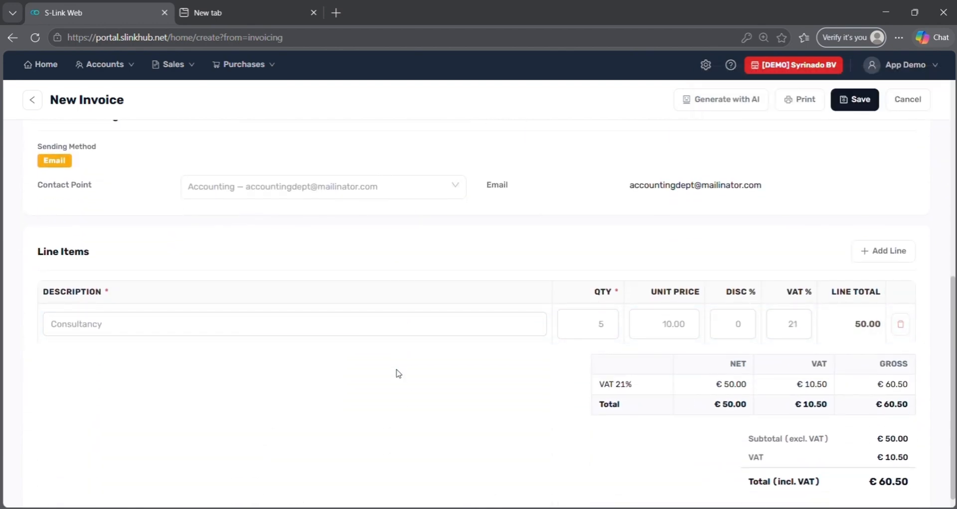
{"action": "scroll", "coordinate": [397, 373], "scroll_direction": "up", "scroll_amount": 4}
{"action": "left_click", "coordinate": [340, 383]}
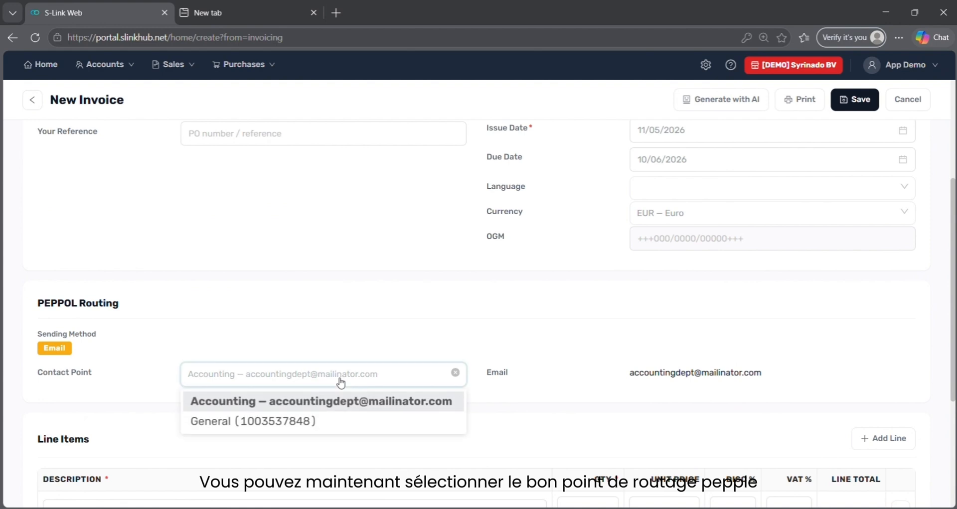
{"action": "left_click", "coordinate": [325, 424]}
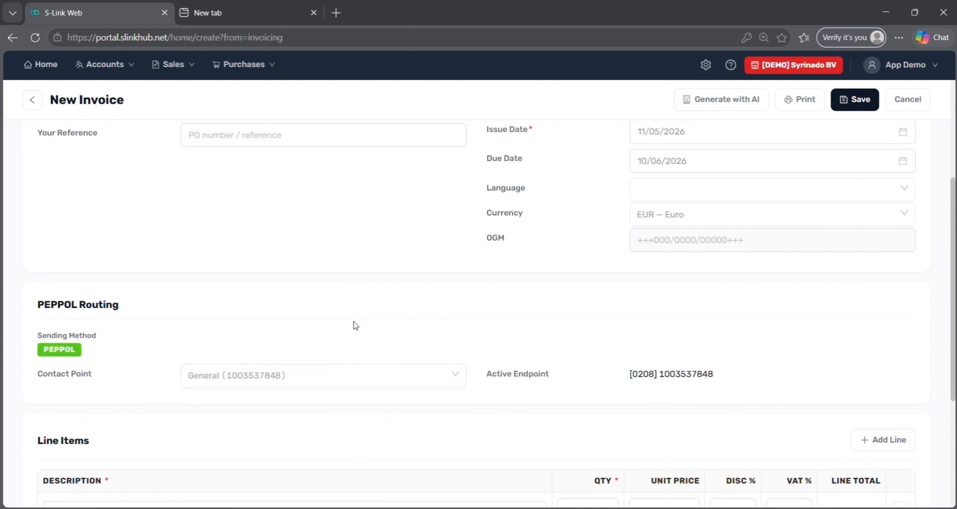
{"action": "scroll", "coordinate": [356, 325], "scroll_direction": "up", "scroll_amount": 4}
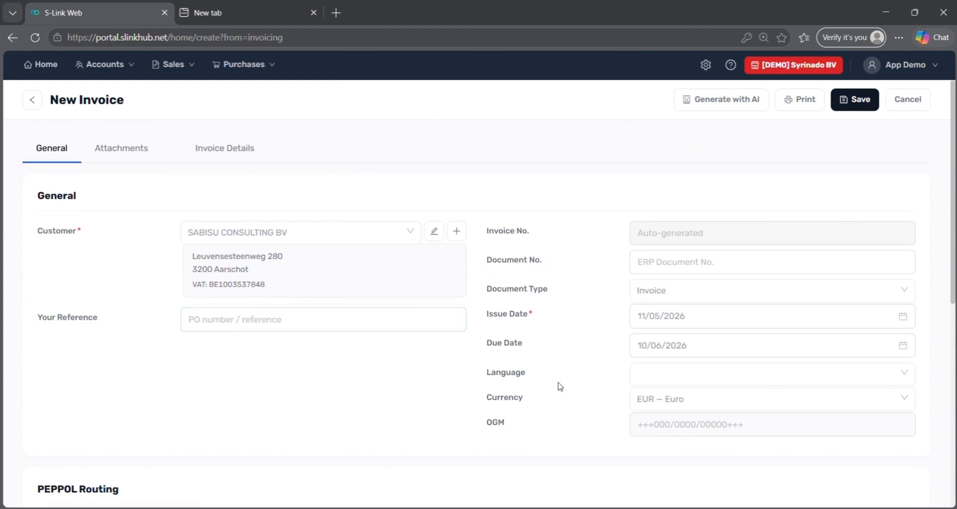
{"action": "scroll", "coordinate": [560, 387], "scroll_direction": "down", "scroll_amount": 1}
{"action": "scroll", "coordinate": [560, 387], "scroll_direction": "up", "scroll_amount": 1}
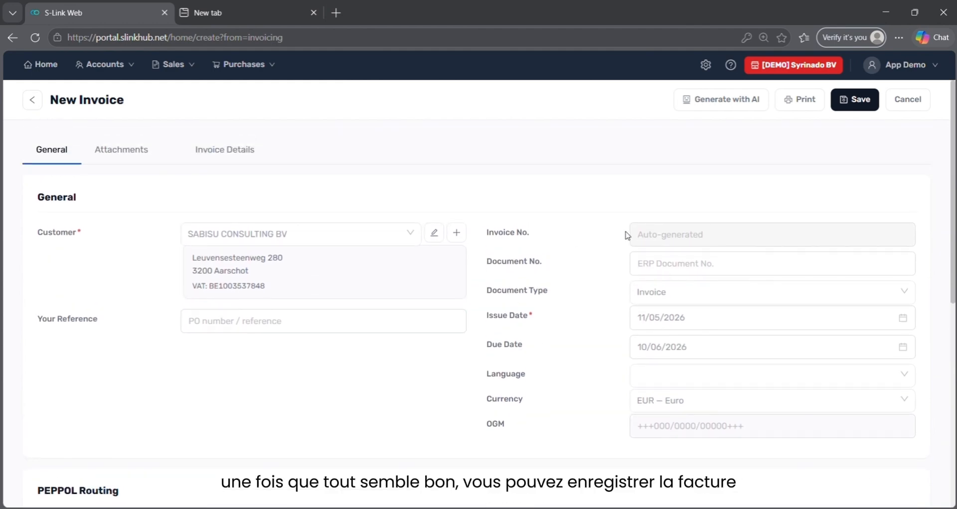
Save the invoice, return to Invoicing, and reopen the SABISU CONSULTING BV 60.50 EUR draft
{"action": "left_click", "coordinate": [859, 100]}
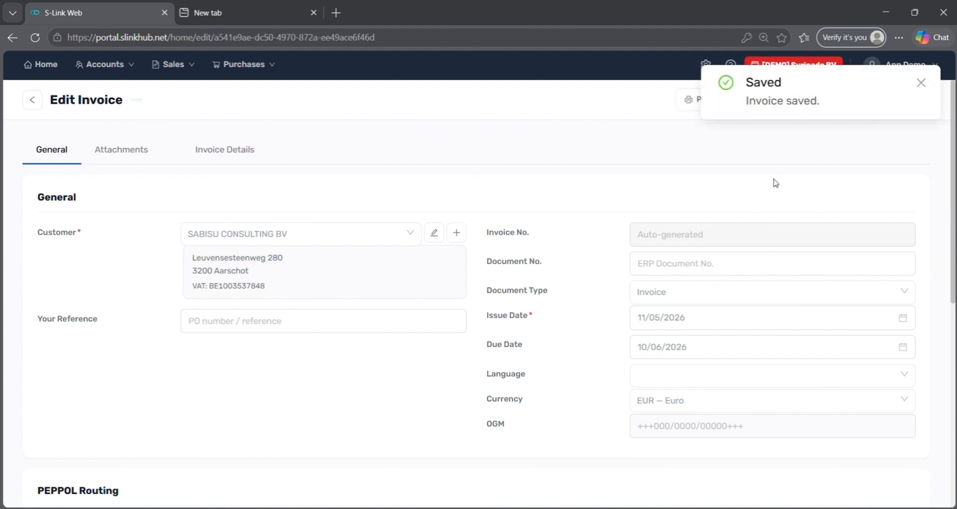
{"action": "left_click", "coordinate": [920, 83]}
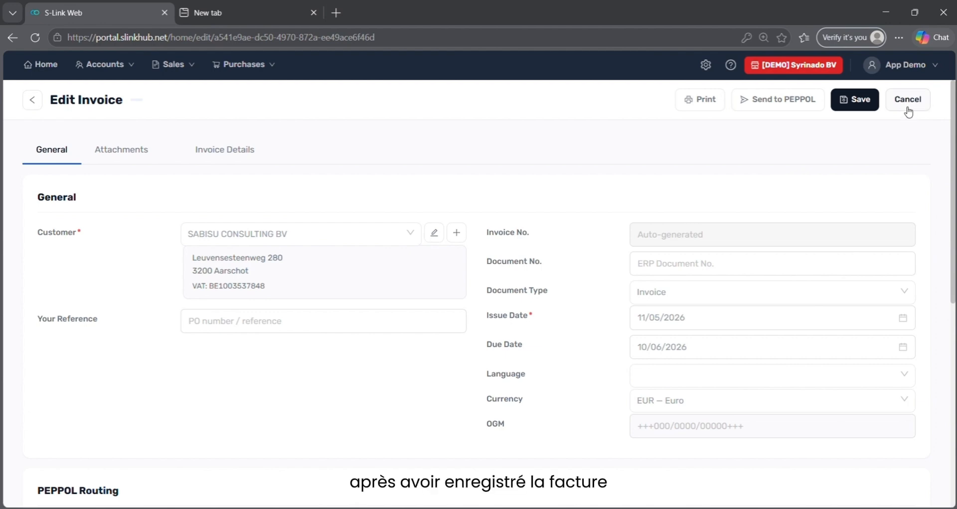
{"action": "left_click", "coordinate": [908, 109]}
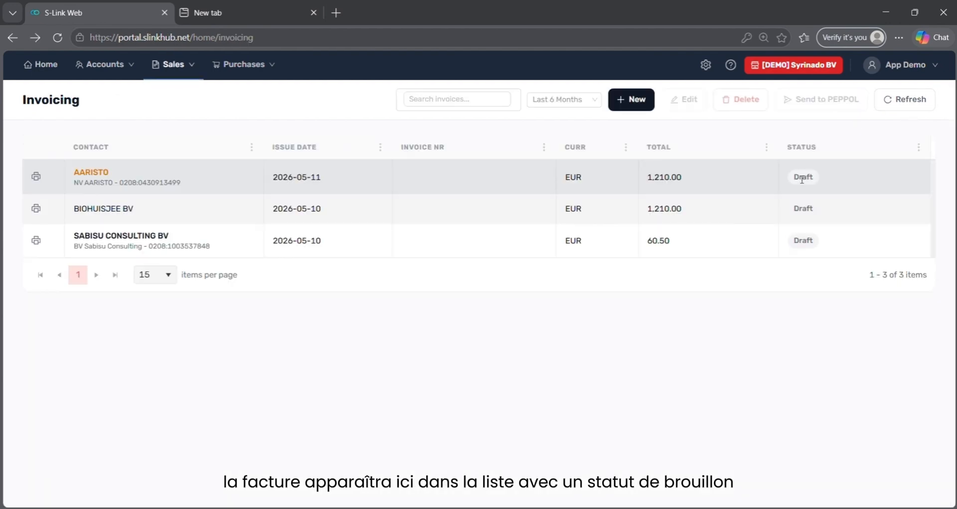
{"action": "left_click", "coordinate": [480, 237]}
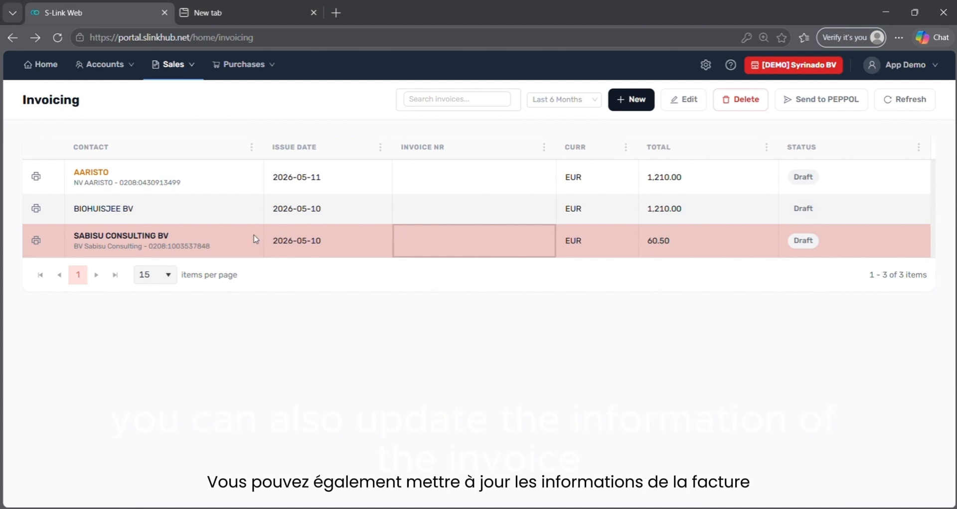
{"action": "left_click", "coordinate": [228, 239]}
Upload Sales 3.pdf (23.4 KB) as an attachment on the SABISU CONSULTING BV draft invoice
{"action": "double_click", "coordinate": [228, 239]}
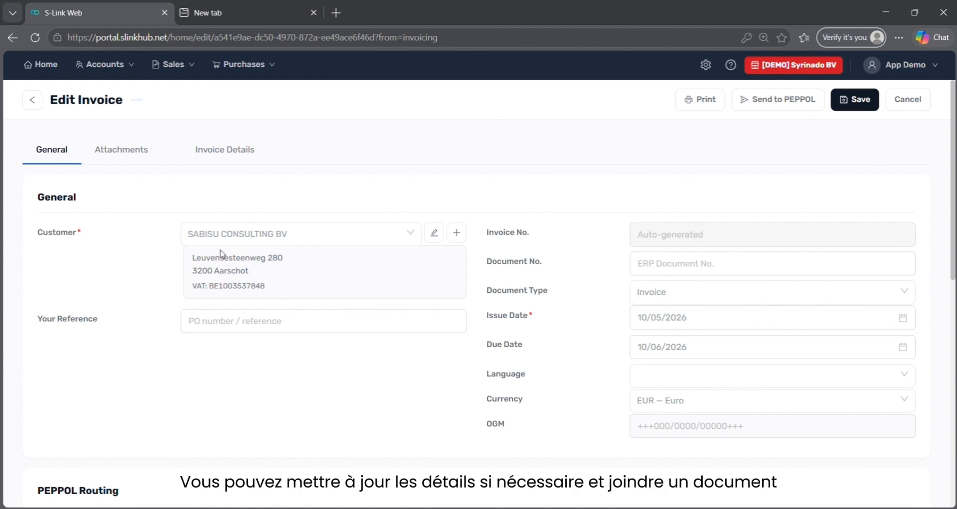
{"action": "left_click", "coordinate": [138, 146]}
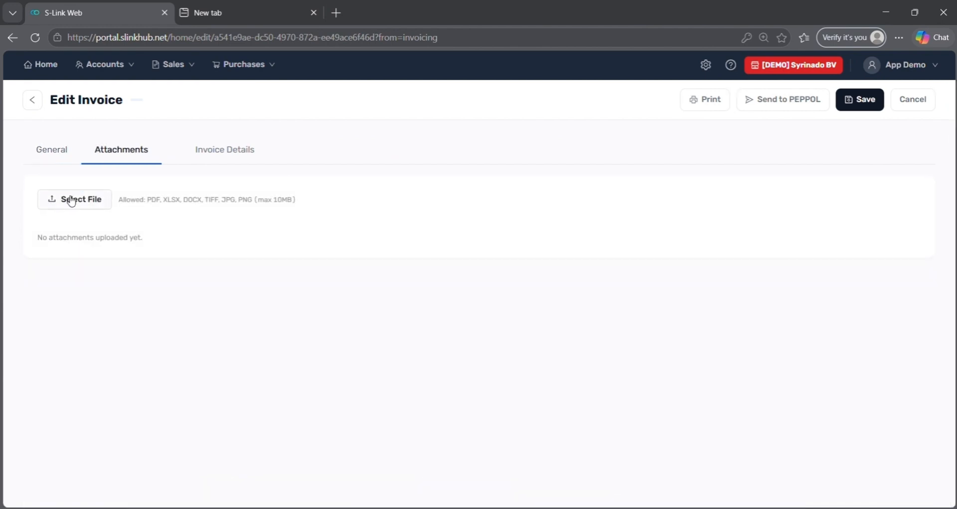
{"action": "left_click", "coordinate": [71, 201]}
{"action": "left_click", "coordinate": [152, 136]}
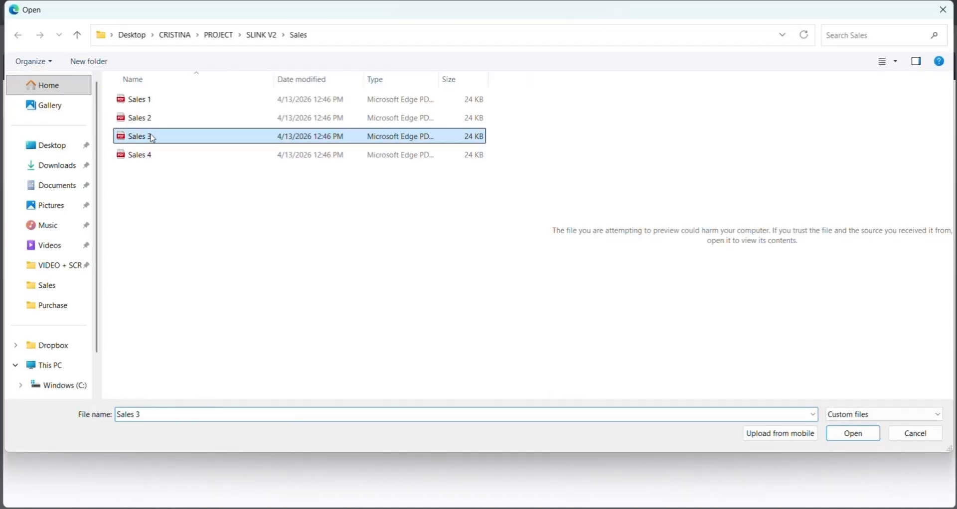
{"action": "left_click", "coordinate": [854, 440]}
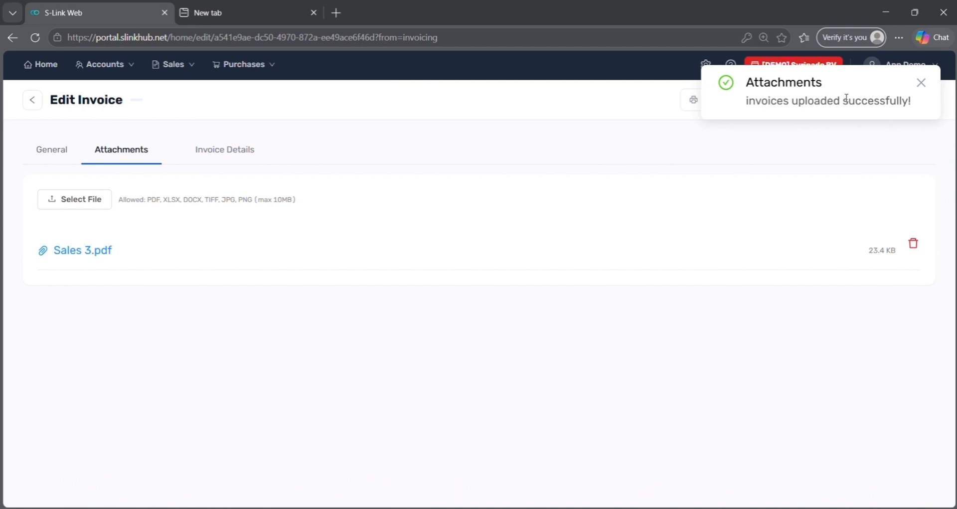
{"action": "left_click", "coordinate": [920, 83]}
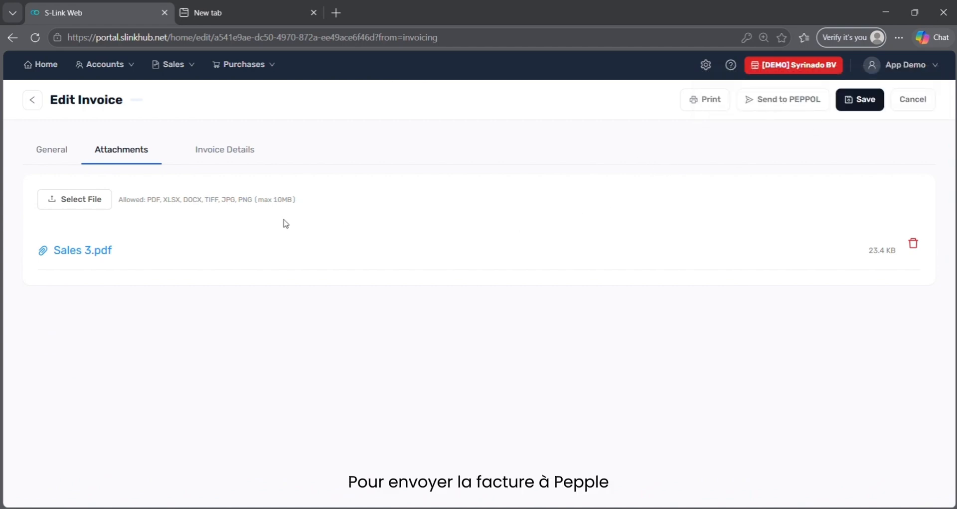
Send the SABISU CONSULTING BV draft to PEPPOL and confirm the send
{"action": "left_click", "coordinate": [797, 103]}
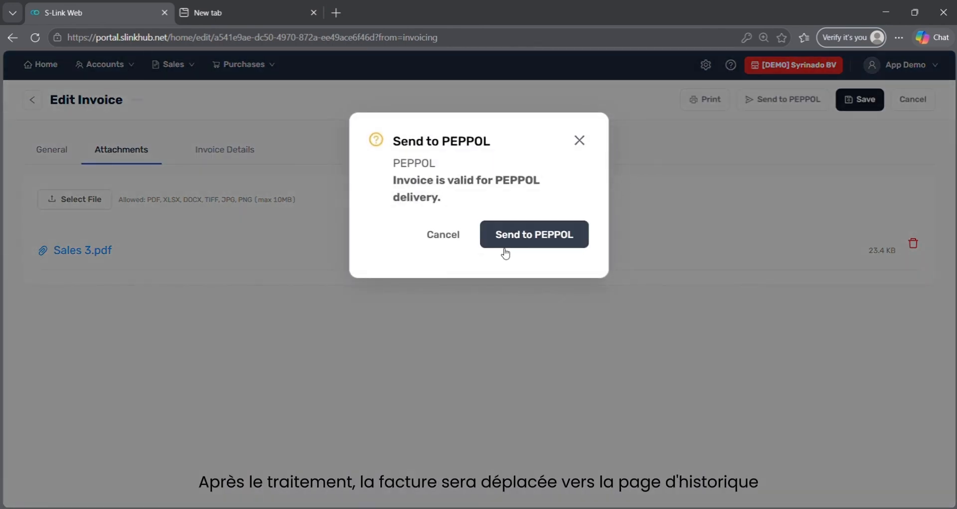
{"action": "left_click", "coordinate": [505, 252]}
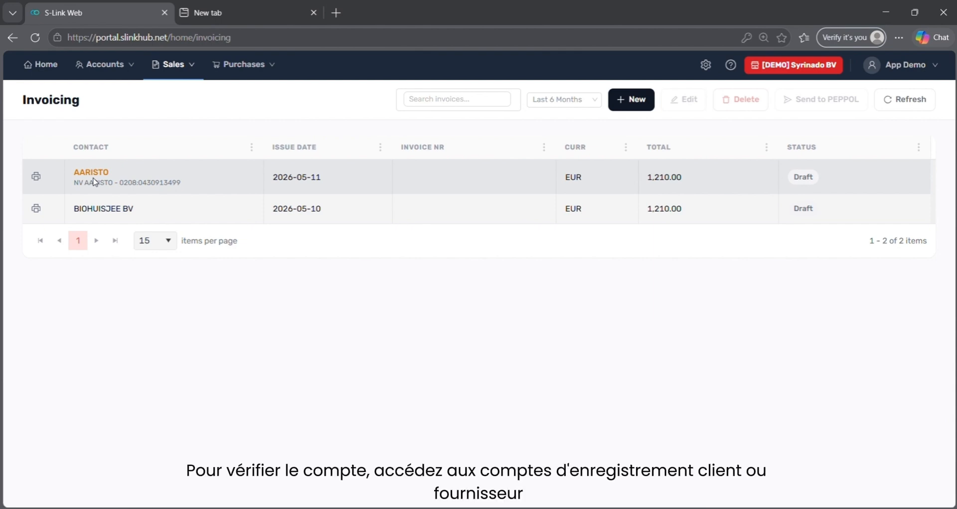
Go to the Customers list and open customer AARISTO for editing
{"action": "left_click", "coordinate": [125, 75]}
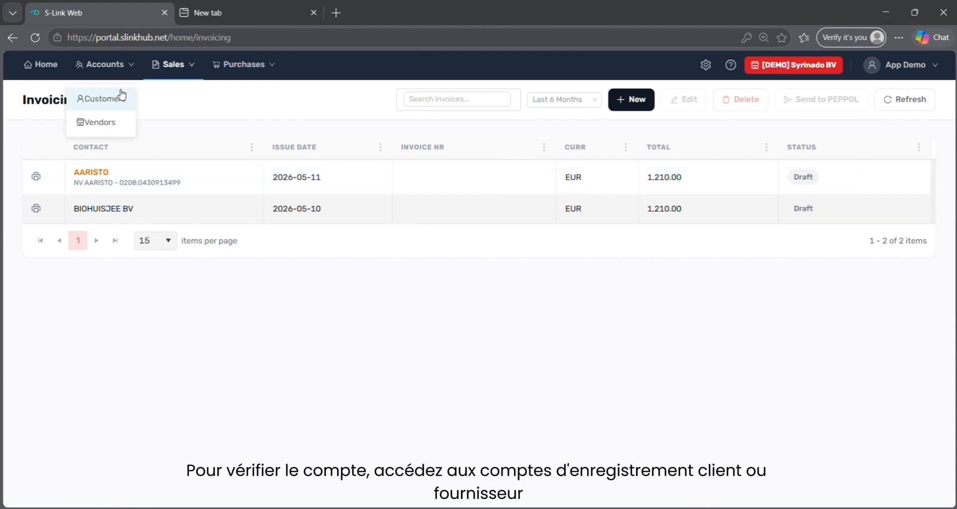
{"action": "left_click", "coordinate": [118, 98]}
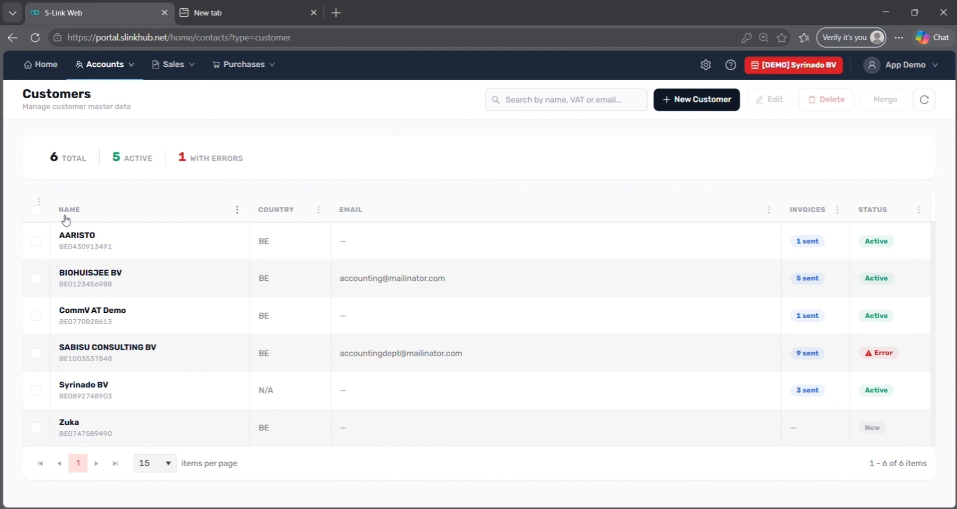
{"action": "left_click", "coordinate": [36, 241]}
{"action": "left_click", "coordinate": [778, 101]}
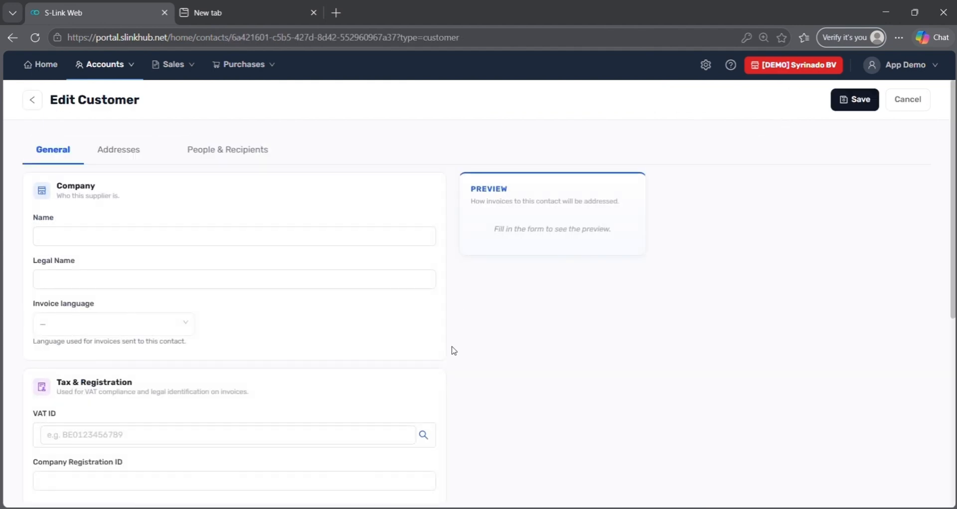
Tick Verified under Advanced / Technical for AARISTO and save the customer
{"action": "scroll", "coordinate": [455, 374], "scroll_direction": "down", "scroll_amount": 6}
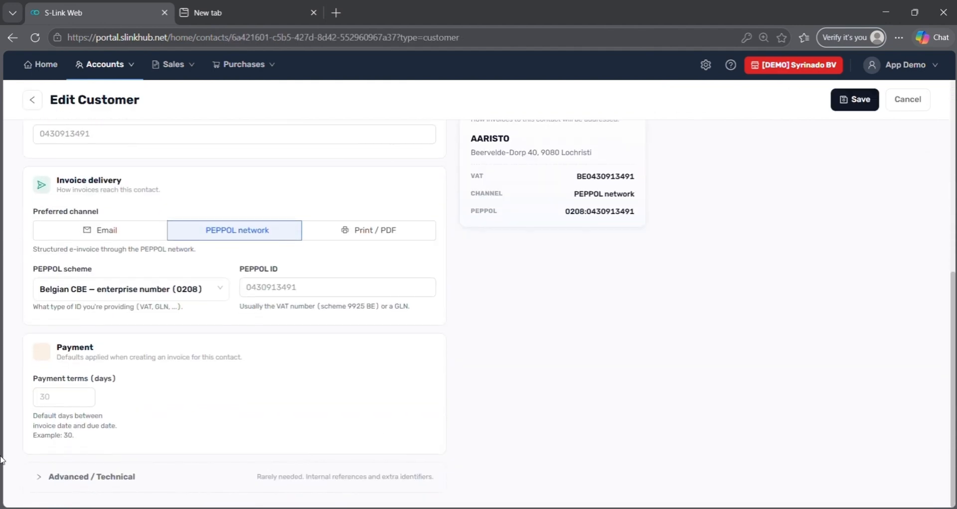
{"action": "left_click", "coordinate": [37, 476]}
{"action": "scroll", "coordinate": [140, 425], "scroll_direction": "down", "scroll_amount": 3}
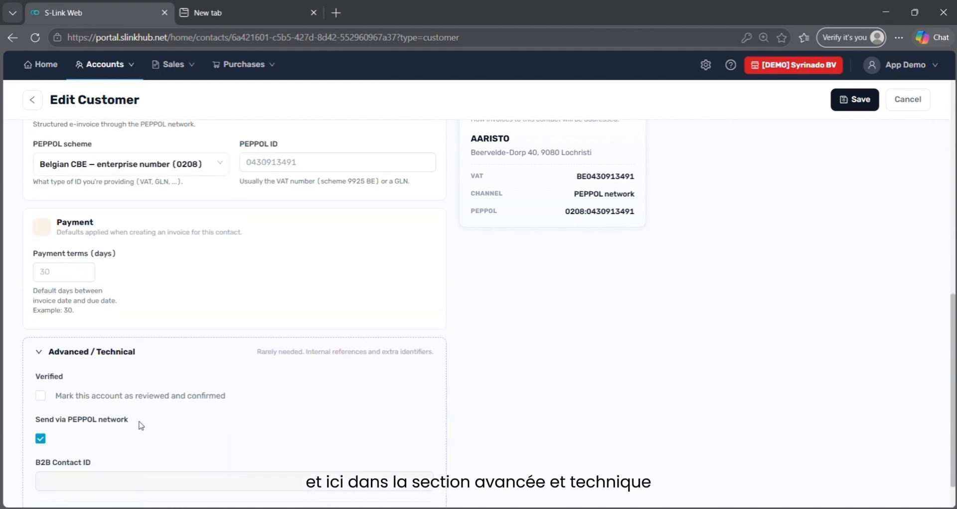
{"action": "left_click", "coordinate": [40, 399]}
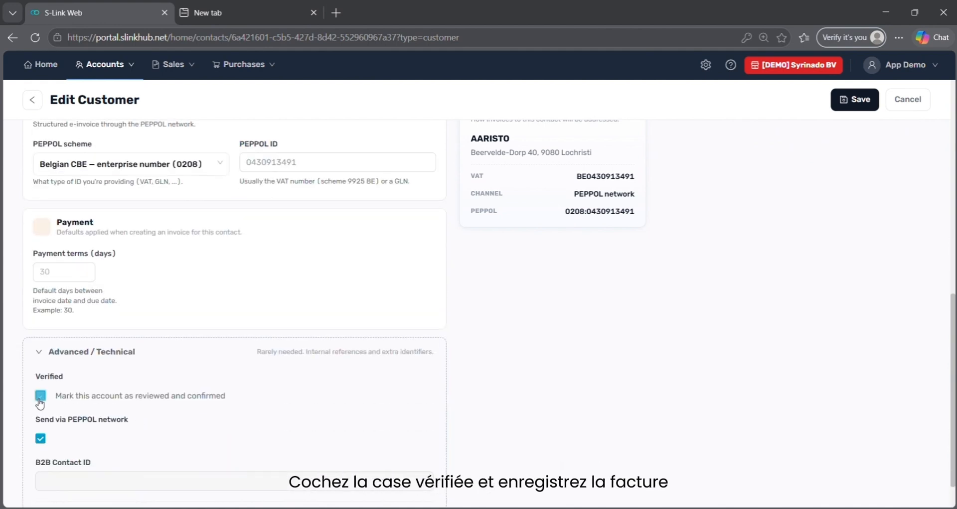
{"action": "left_click", "coordinate": [853, 105]}
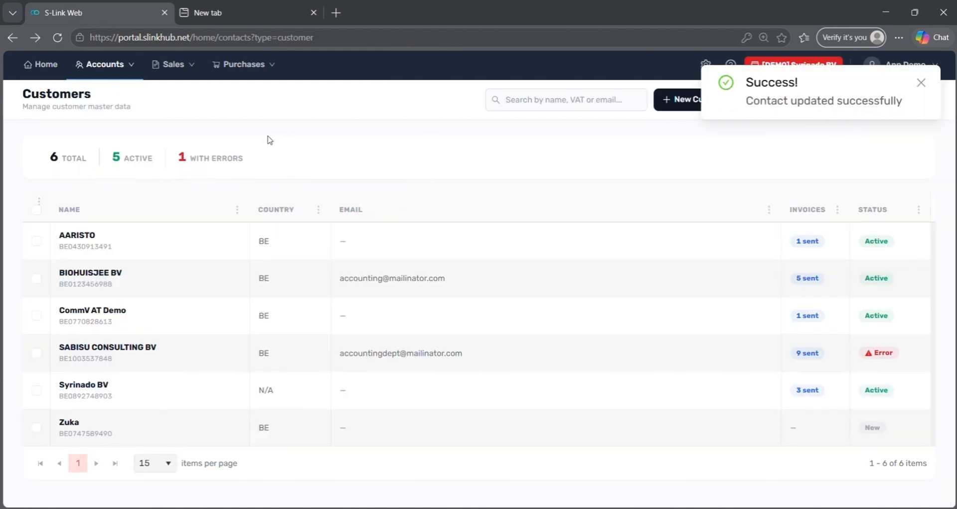
{"action": "mouse_move", "coordinate": [168, 75]}
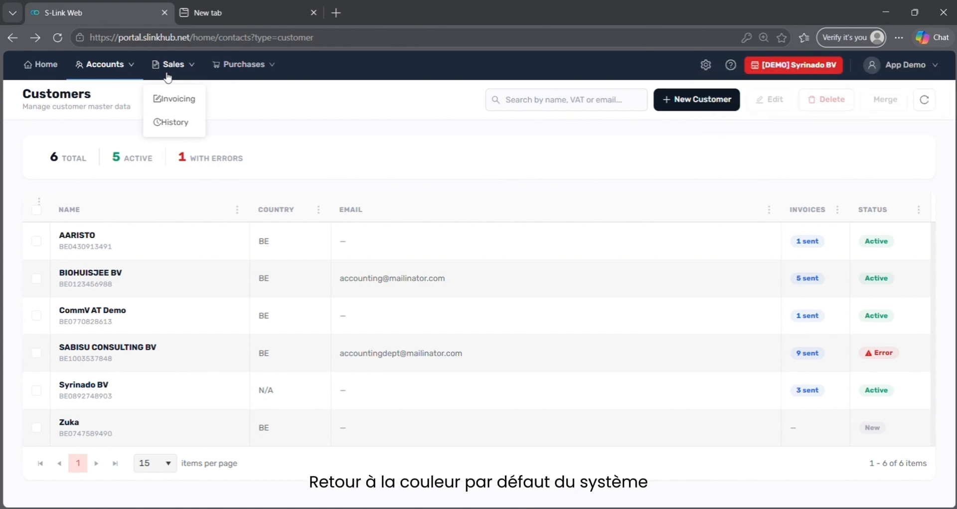
Move from the draft invoicing list to Sales History and select Registered invoice 2026-012
{"action": "left_click", "coordinate": [156, 107]}
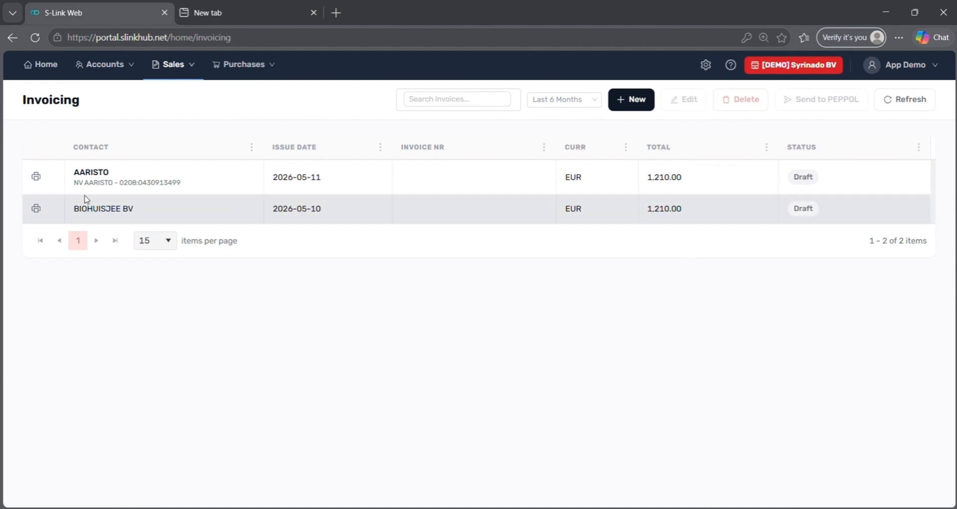
{"action": "left_click", "coordinate": [184, 65]}
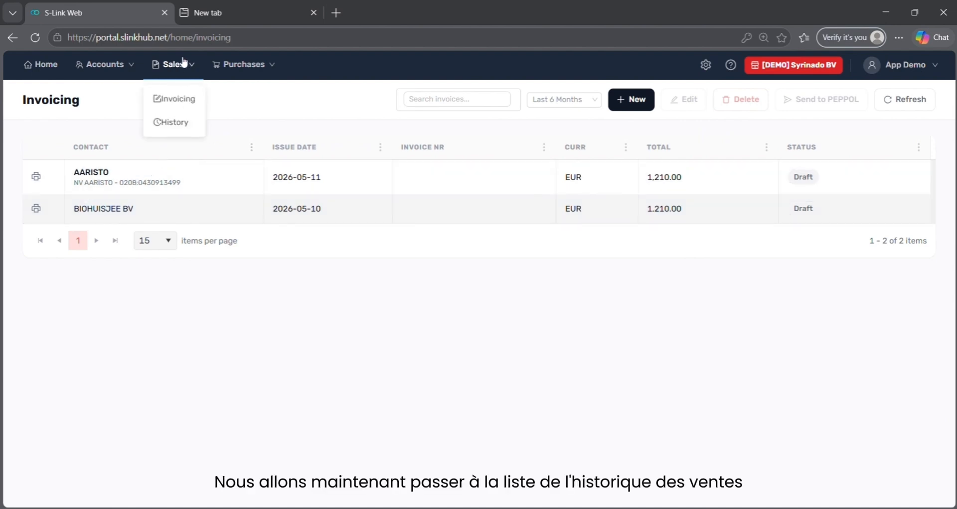
{"action": "left_click", "coordinate": [171, 122]}
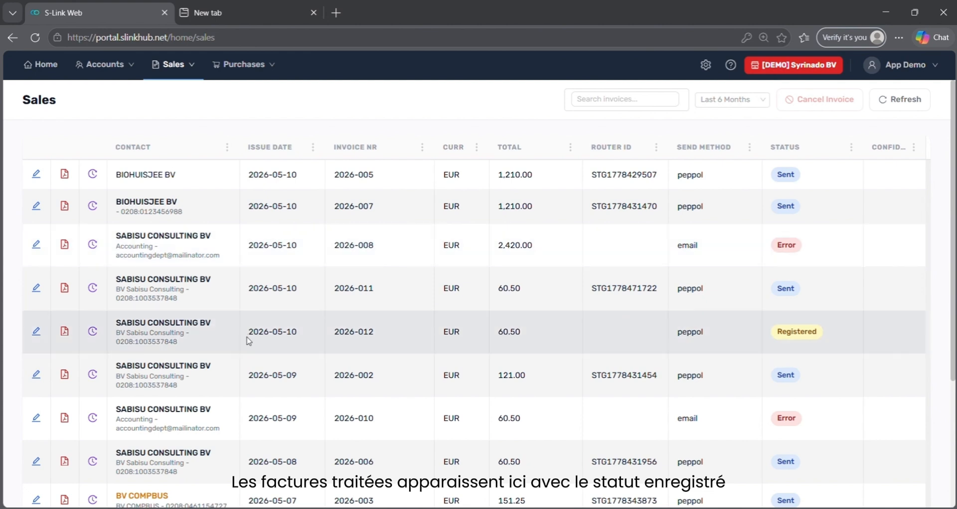
{"action": "left_click", "coordinate": [248, 340]}
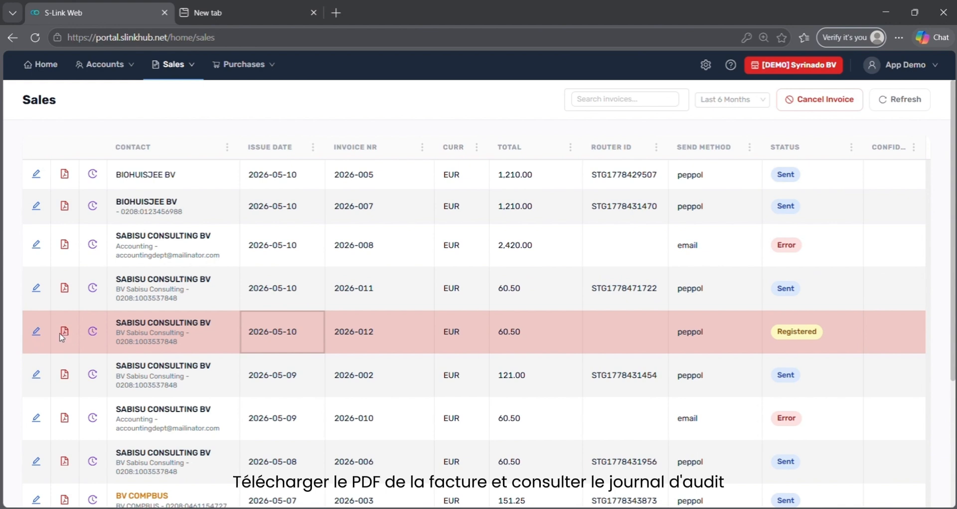
{"action": "left_click", "coordinate": [92, 332]}
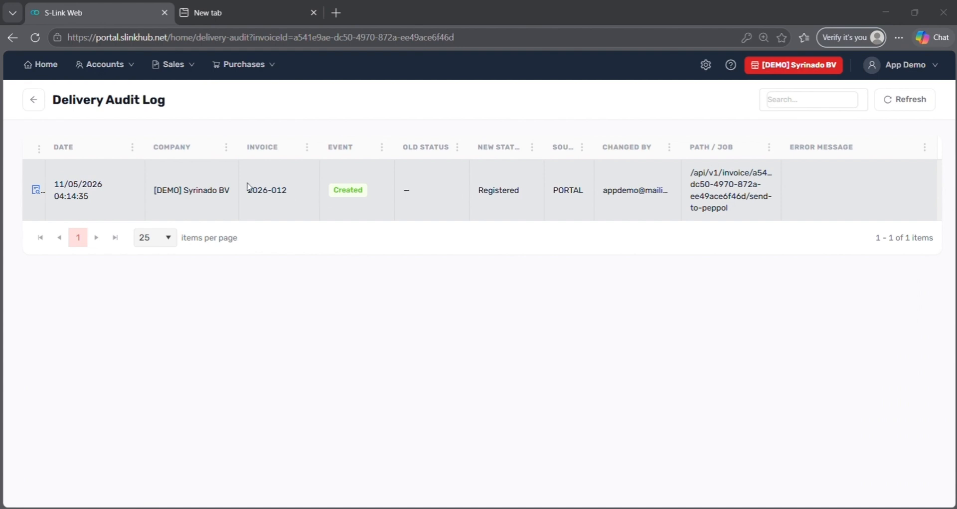
{"action": "left_click", "coordinate": [34, 100]}
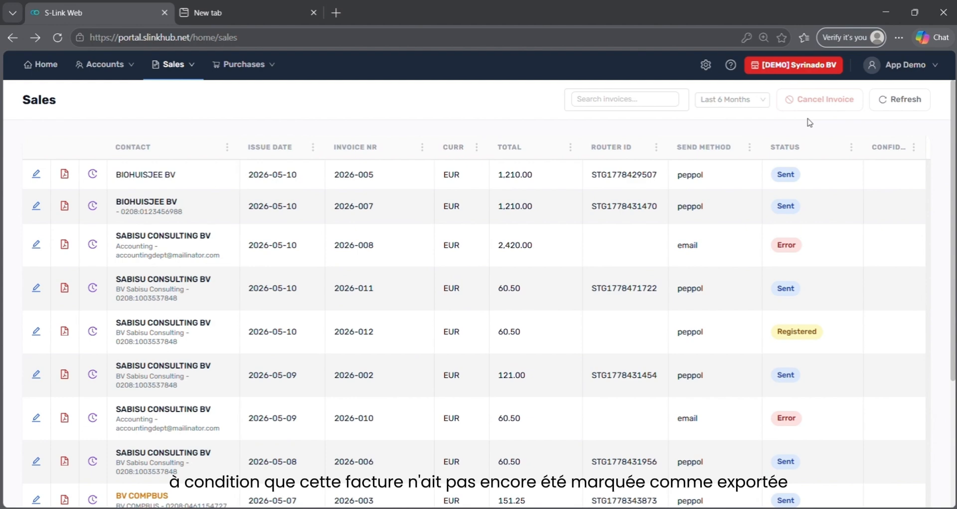
Review invoice 2026-012's PDF, PEPPOL Routing and Attachments details, then return to the sales list
{"action": "left_click", "coordinate": [528, 331]}
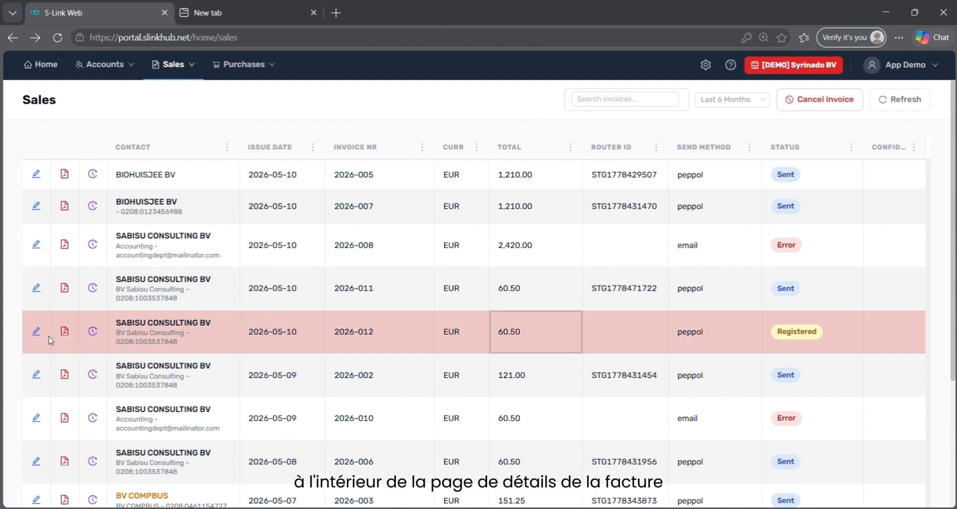
{"action": "left_click", "coordinate": [37, 333]}
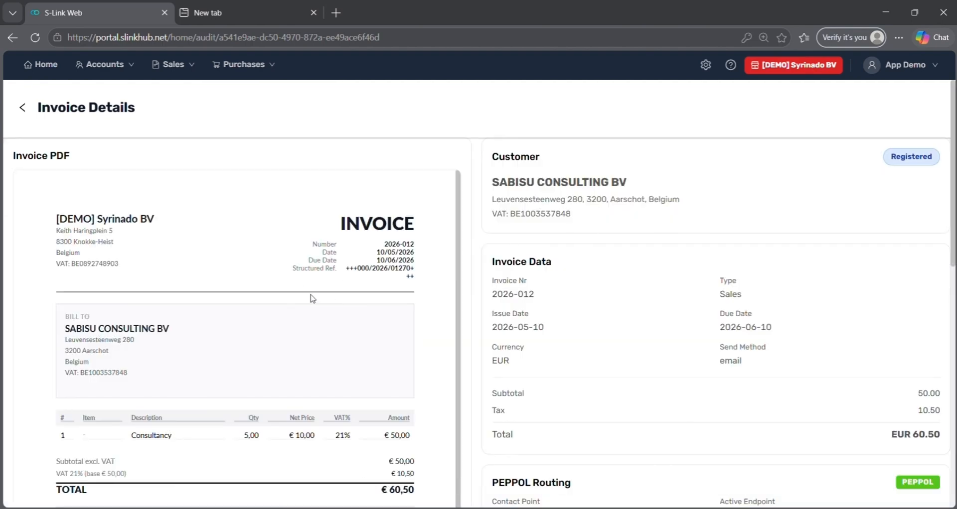
{"action": "scroll", "coordinate": [303, 386], "scroll_direction": "down", "scroll_amount": 3}
{"action": "scroll", "coordinate": [730, 375], "scroll_direction": "down", "scroll_amount": 3}
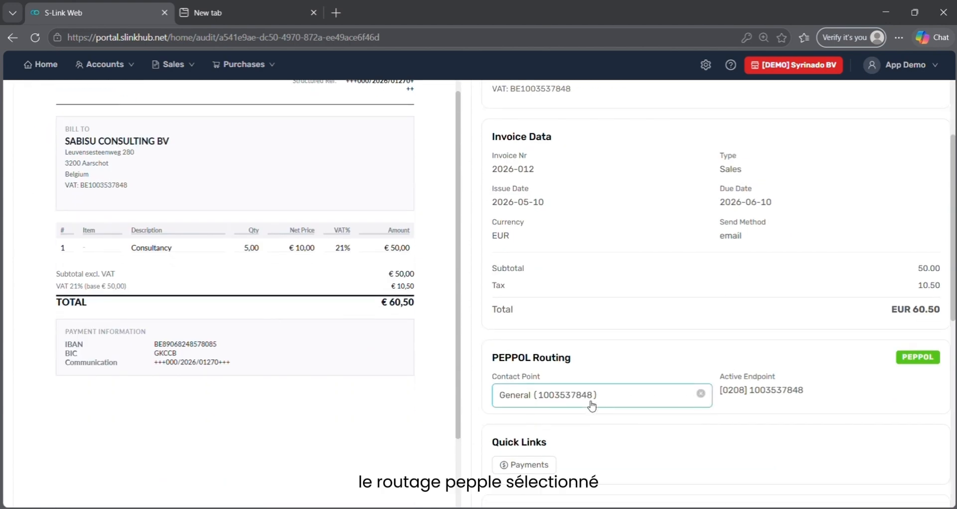
{"action": "scroll", "coordinate": [591, 405], "scroll_direction": "down", "scroll_amount": 3}
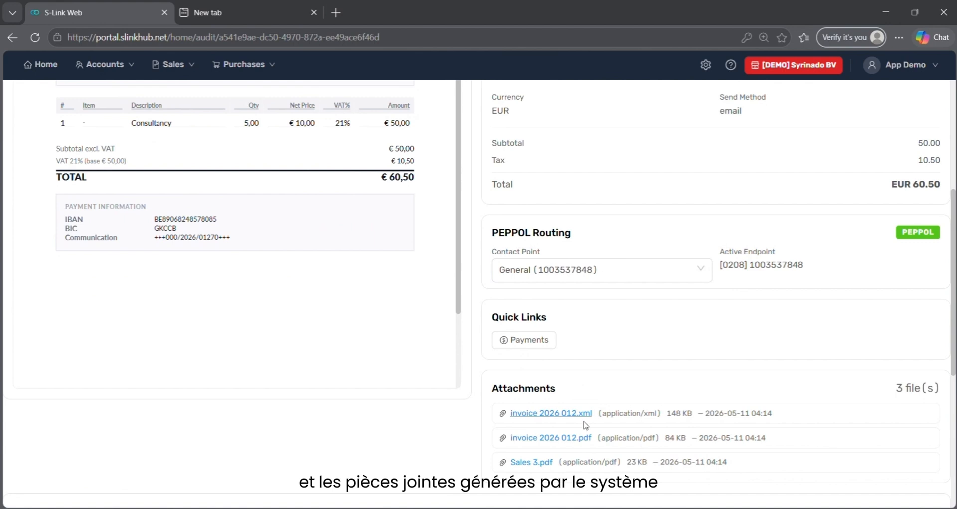
{"action": "scroll", "coordinate": [612, 393], "scroll_direction": "up", "scroll_amount": 5}
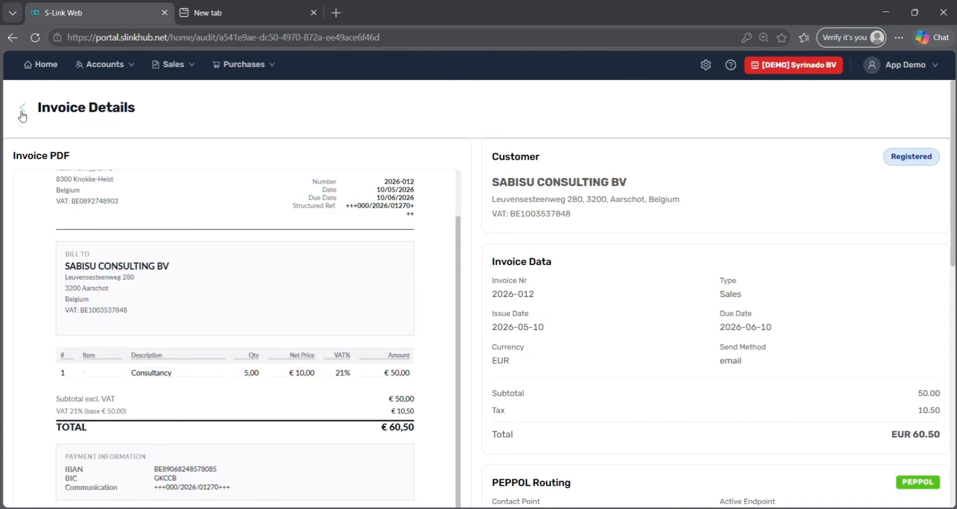
{"action": "left_click", "coordinate": [22, 107]}
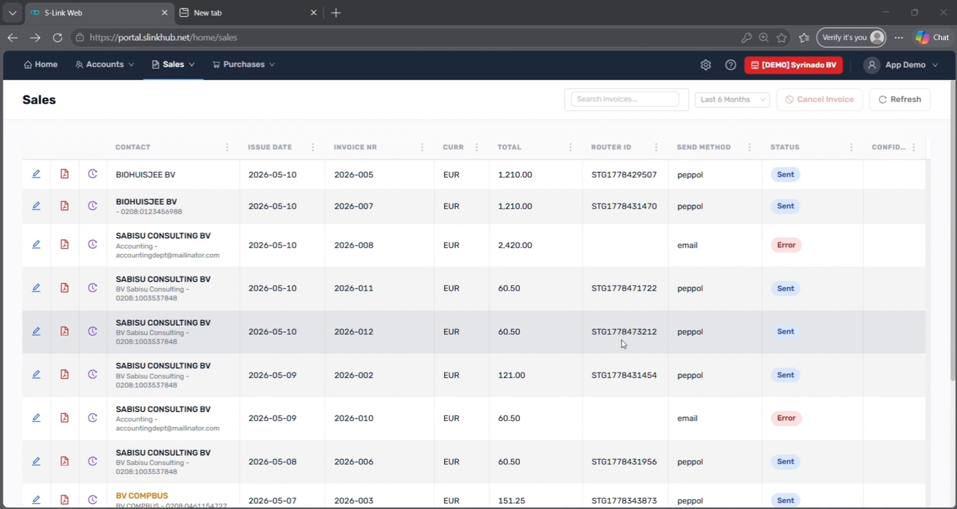
Show the Purchases list of received invoices, including COMPBUS BV's 2026/00059 for 1.21 EUR
{"action": "mouse_move", "coordinate": [245, 78]}
{"action": "left_click", "coordinate": [243, 96]}
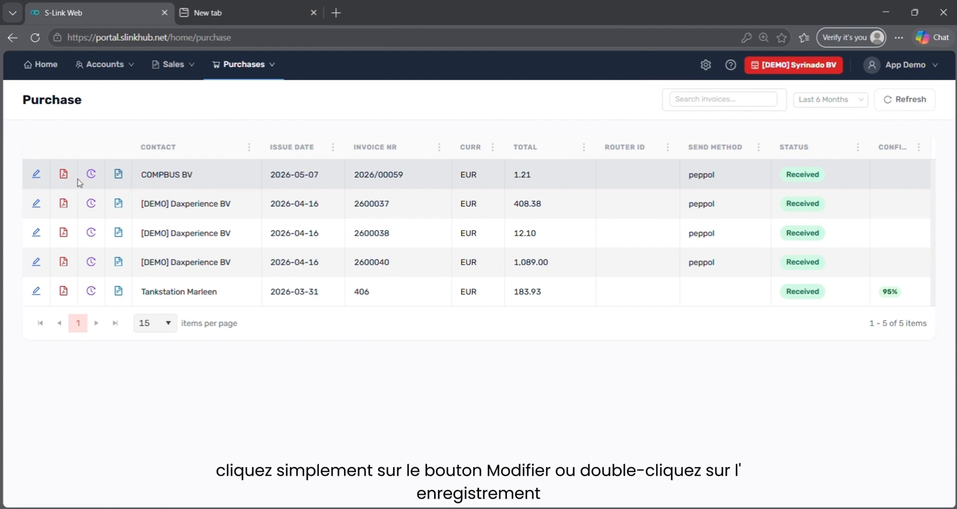
Open COMPBUS BV purchase invoice 2026/00059 and scroll through its PDF and 1.21 EUR total
{"action": "double_click", "coordinate": [149, 175]}
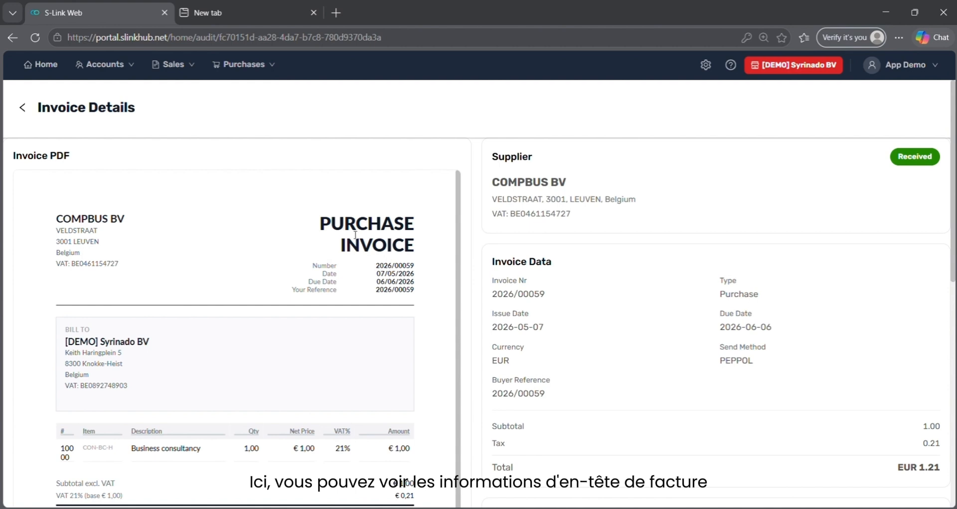
{"action": "scroll", "coordinate": [646, 320], "scroll_direction": "down", "scroll_amount": 1}
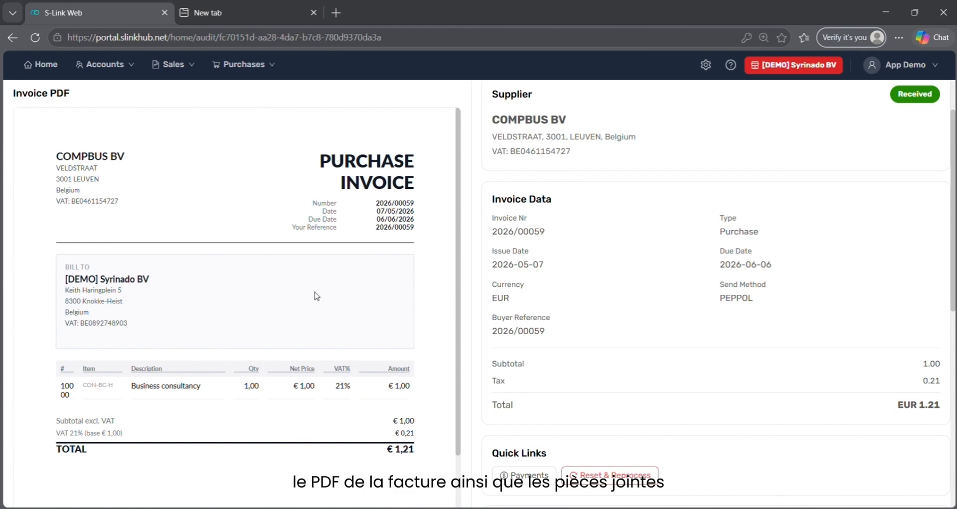
{"action": "scroll", "coordinate": [675, 384], "scroll_direction": "down", "scroll_amount": 4}
{"action": "scroll", "coordinate": [675, 384], "scroll_direction": "up", "scroll_amount": 5}
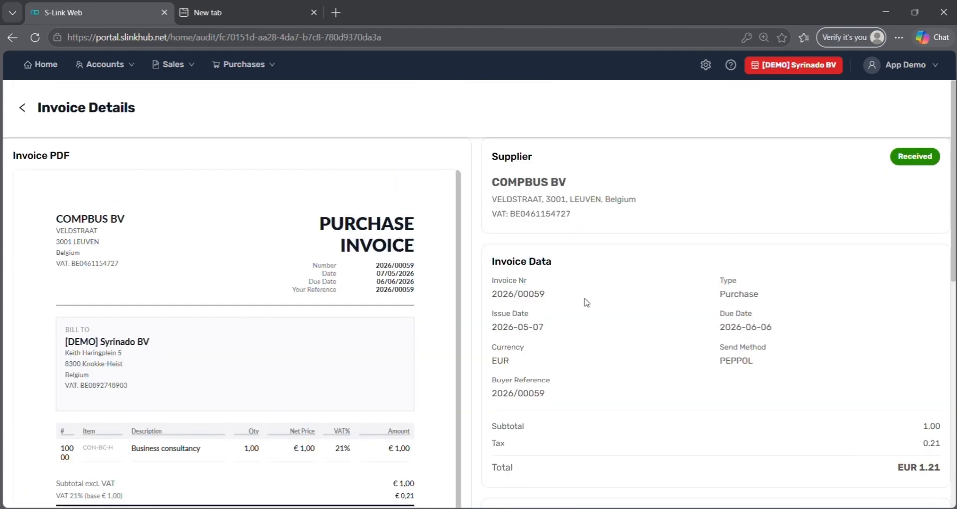
Open Master Data > My Company and scroll through the Company Info page
{"action": "left_click", "coordinate": [706, 66]}
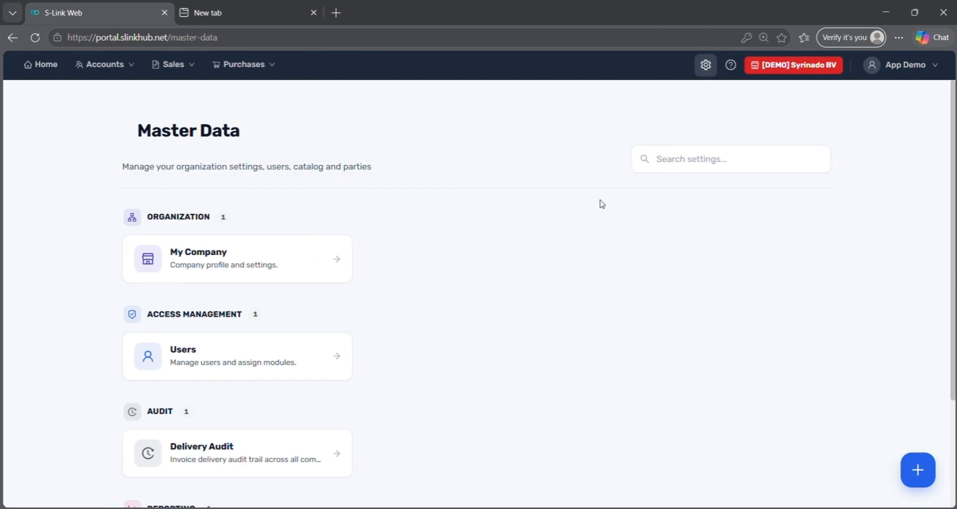
{"action": "left_click", "coordinate": [299, 273]}
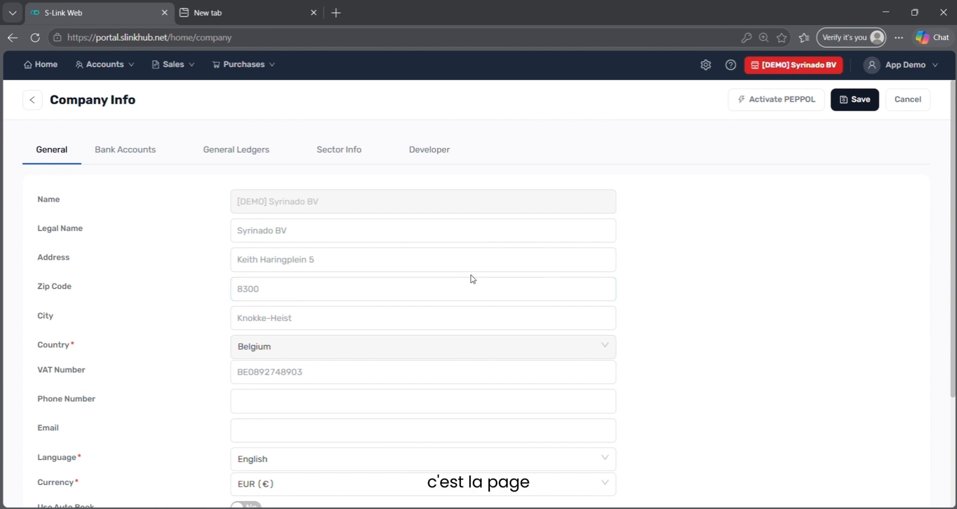
{"action": "scroll", "coordinate": [497, 279], "scroll_direction": "down", "scroll_amount": 1}
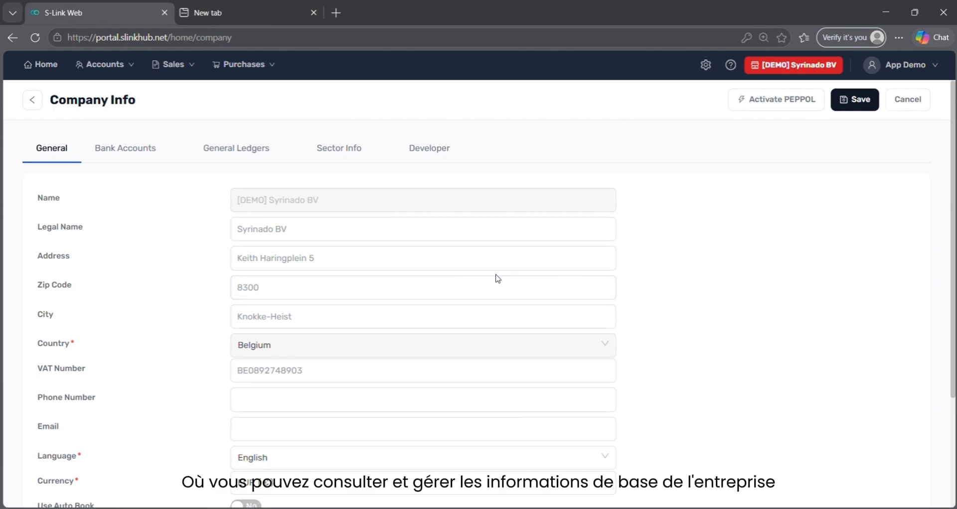
{"action": "scroll", "coordinate": [498, 279], "scroll_direction": "down", "scroll_amount": 3}
{"action": "scroll", "coordinate": [498, 279], "scroll_direction": "up", "scroll_amount": 3}
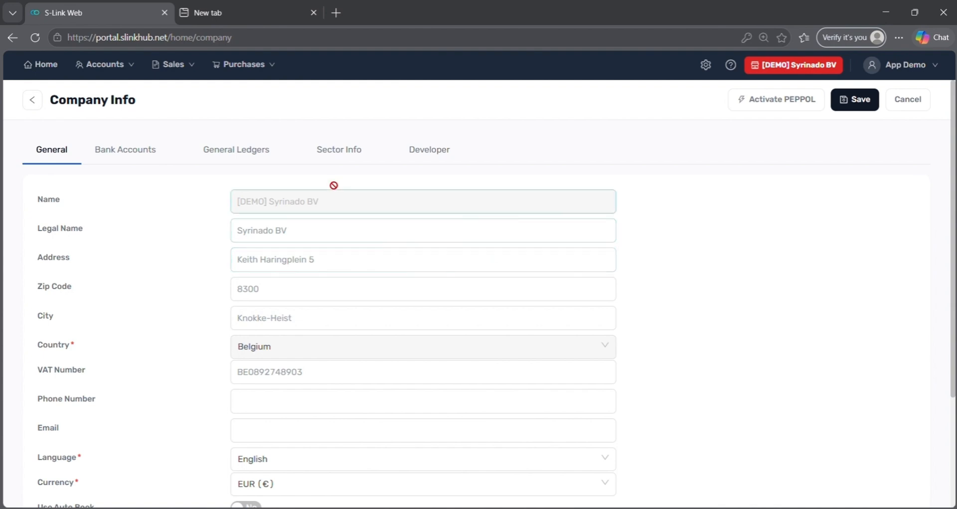
Review the Bank Accounts, Sector Info and General Ledgers tabs, then return to Master Data
{"action": "left_click", "coordinate": [134, 145]}
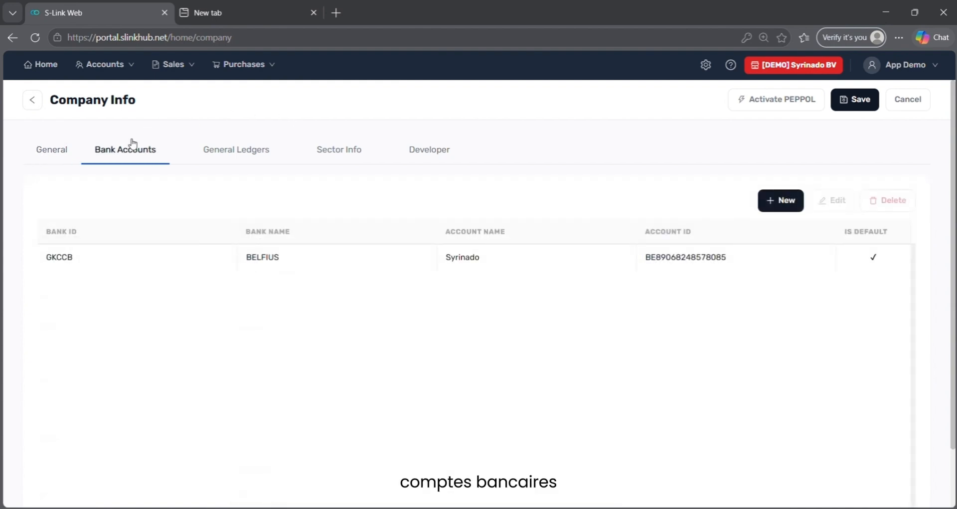
{"action": "left_click", "coordinate": [344, 159]}
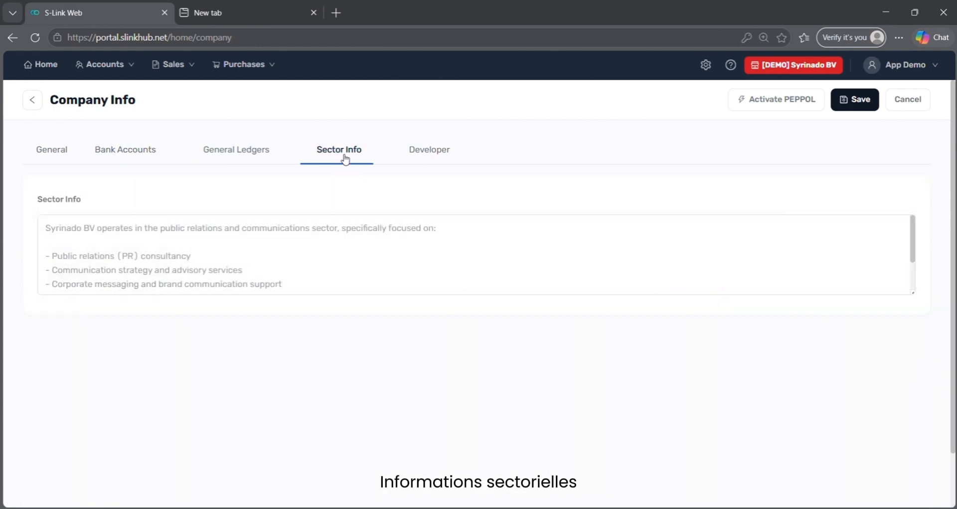
{"action": "left_click", "coordinate": [268, 157]}
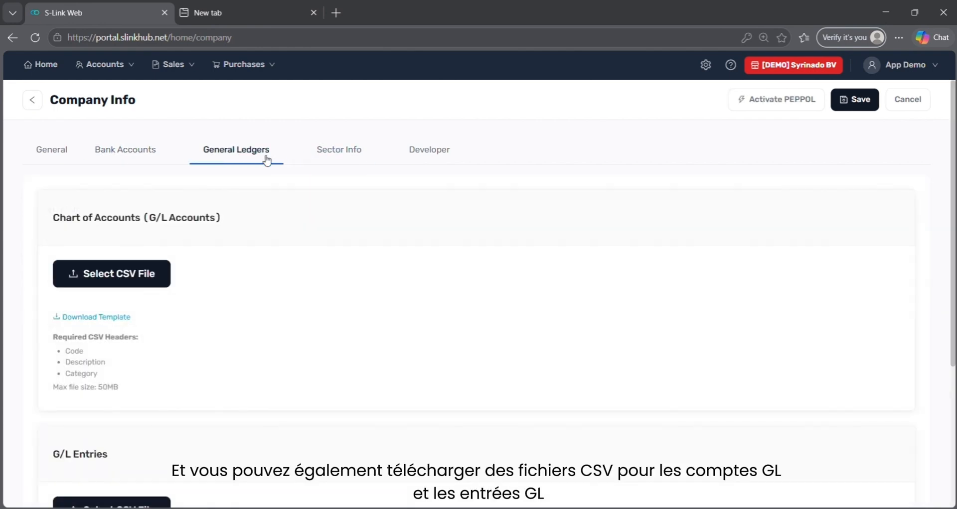
{"action": "scroll", "coordinate": [199, 268], "scroll_direction": "down", "scroll_amount": 3}
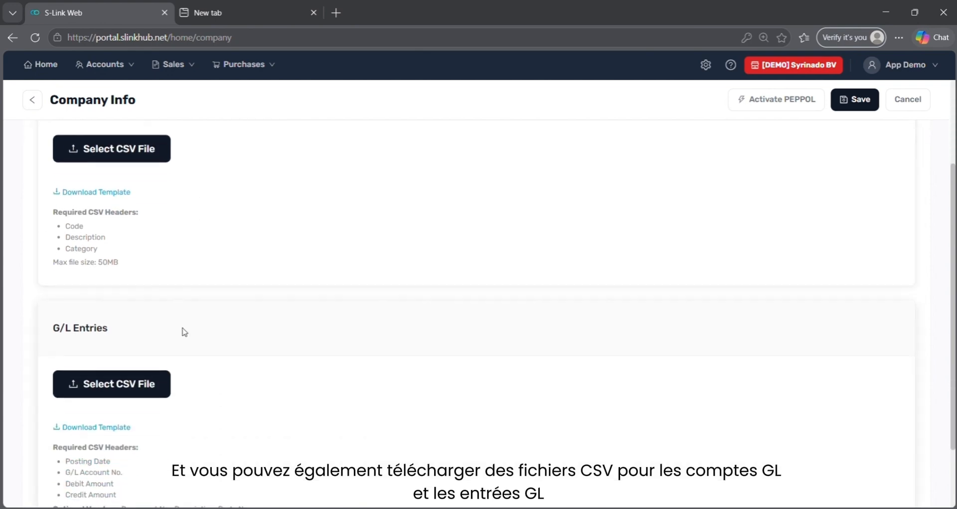
{"action": "scroll", "coordinate": [181, 329], "scroll_direction": "up", "scroll_amount": 3}
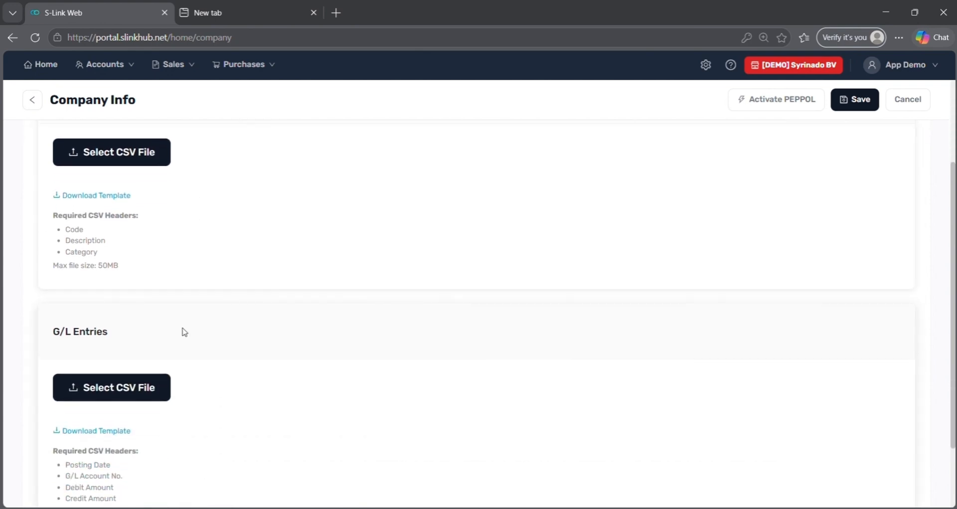
{"action": "left_click", "coordinate": [32, 105]}
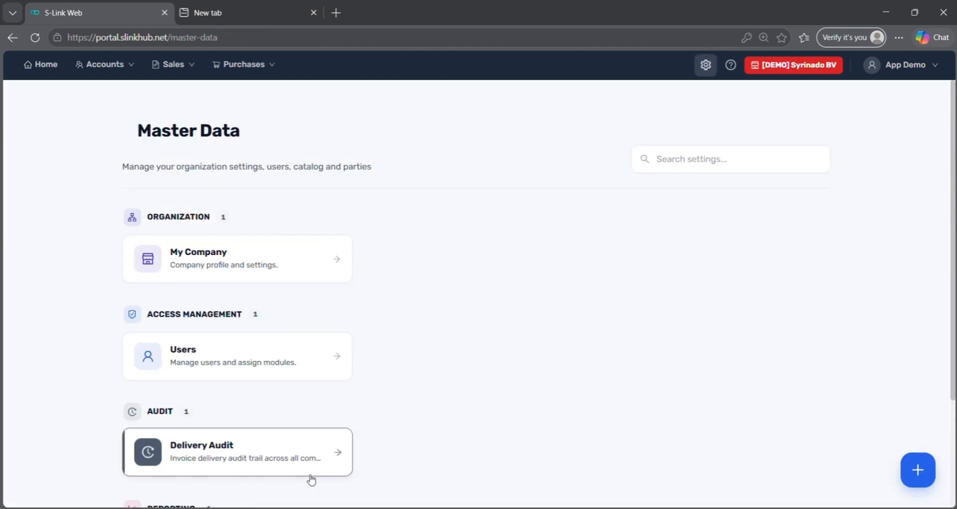
Start a new user under Users and enter the first name, last name and e-mail address
{"action": "left_click", "coordinate": [314, 358]}
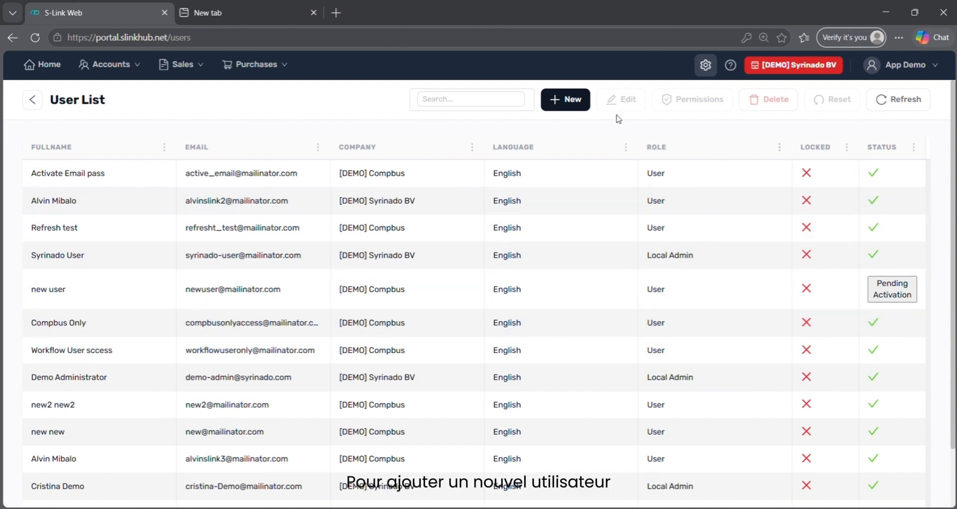
{"action": "left_click", "coordinate": [584, 102]}
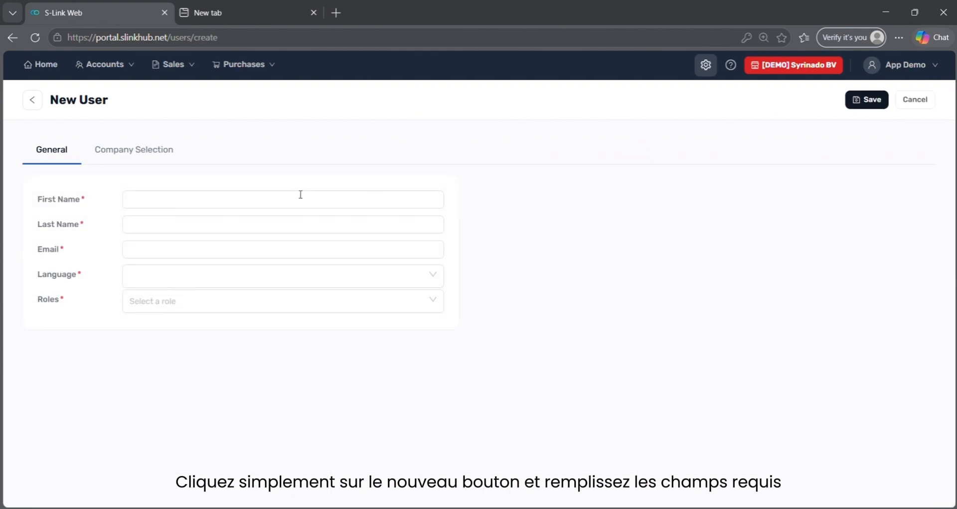
{"action": "left_click", "coordinate": [276, 198]}
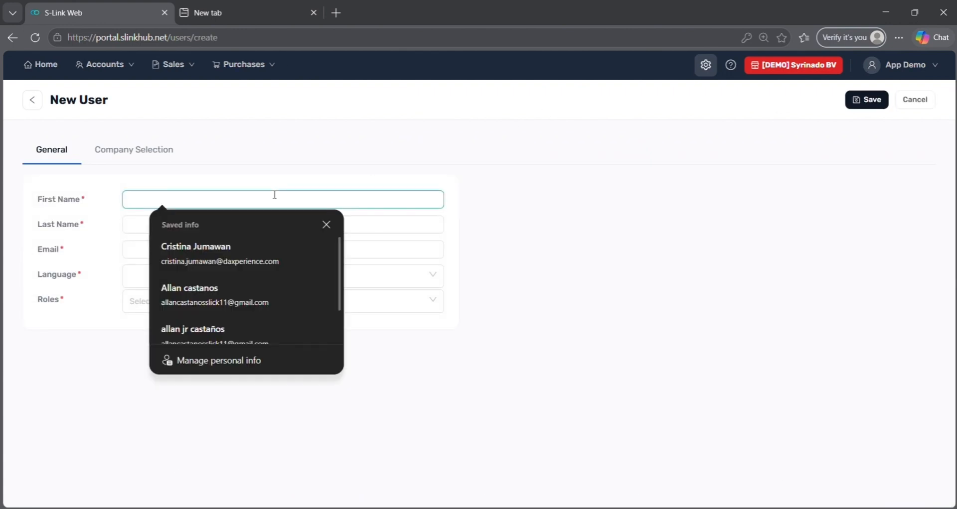
{"action": "type", "text": "Cristina"}
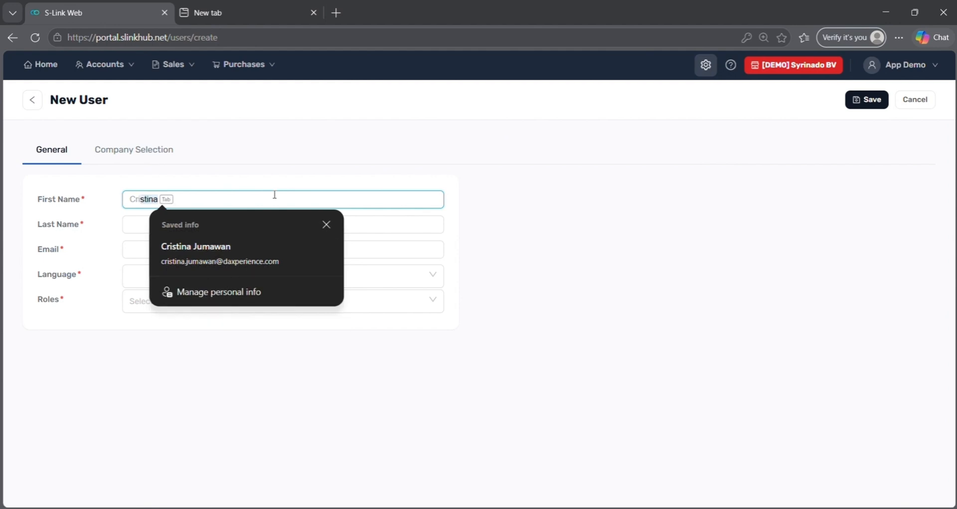
{"action": "key", "text": "Tab"}
{"action": "type", "text": "T"}
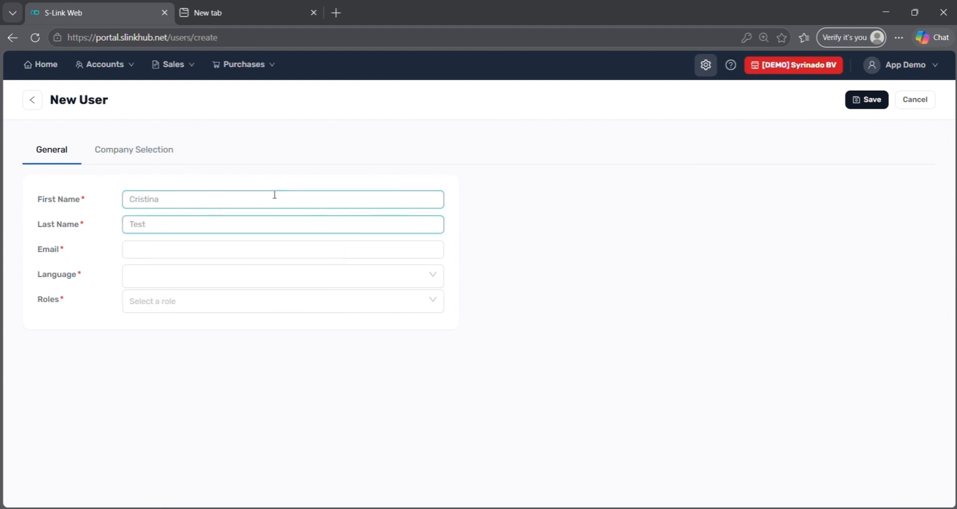
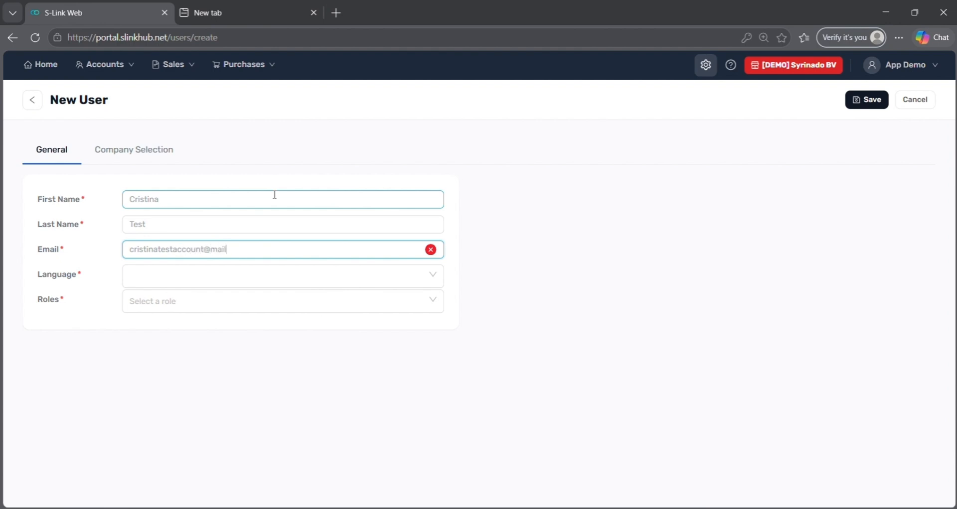
{"action": "key", "text": "ctrl+a"}
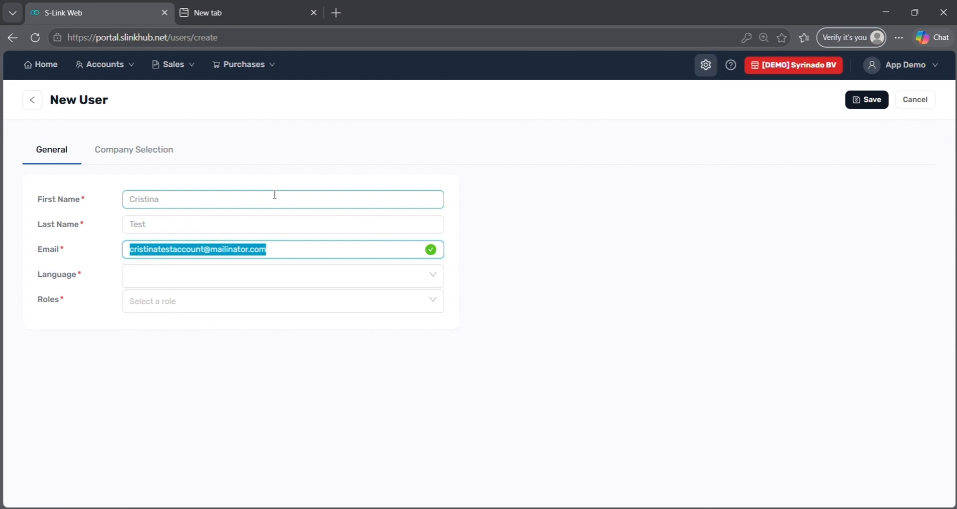
Set the new user's language to English and role to User
{"action": "left_click", "coordinate": [261, 271]}
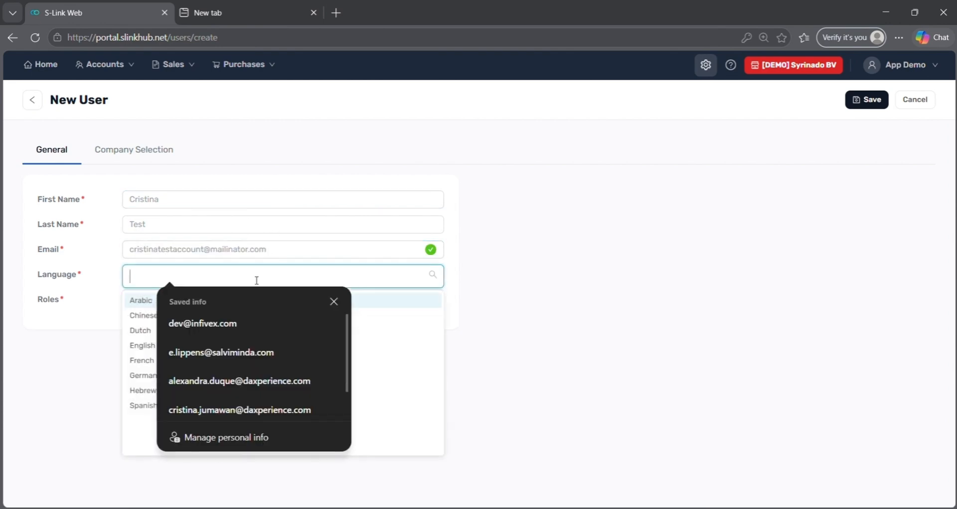
{"action": "left_click", "coordinate": [250, 327]}
{"action": "left_click", "coordinate": [217, 279]}
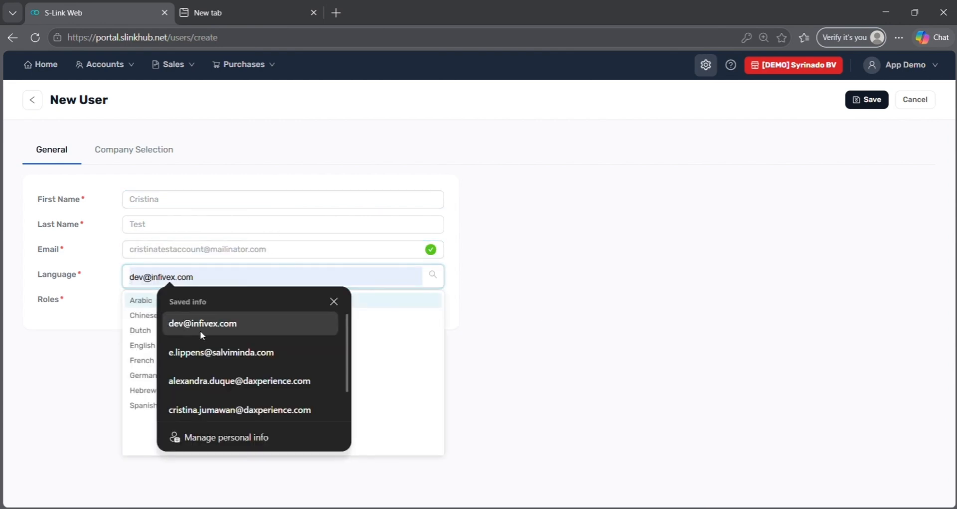
{"action": "left_click", "coordinate": [106, 344]}
{"action": "left_click", "coordinate": [130, 278]}
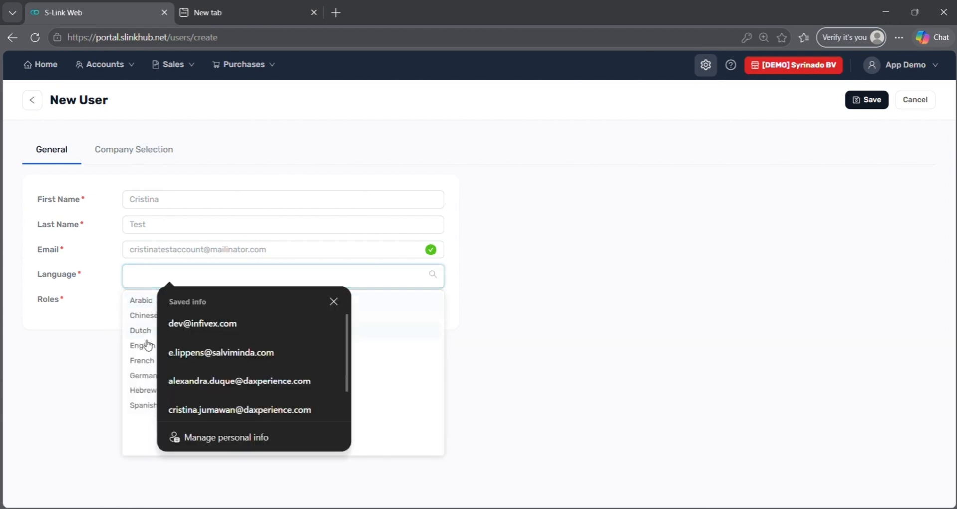
{"action": "left_click", "coordinate": [133, 343]}
{"action": "left_click", "coordinate": [140, 301]}
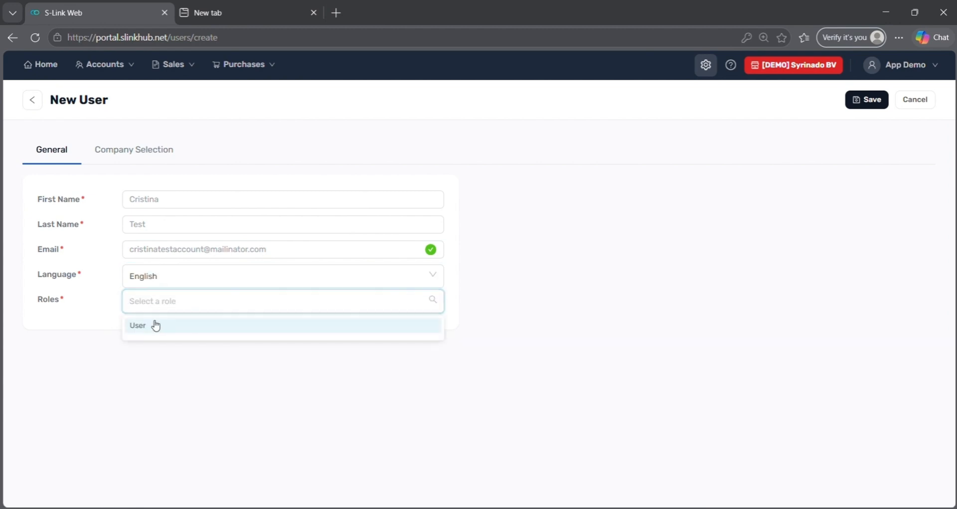
{"action": "left_click", "coordinate": [155, 326]}
Assign [DEMO] Compbus and [DEMO] Syrinado BV, with Syrinado BV as default company
{"action": "left_click", "coordinate": [125, 156]}
{"action": "left_click", "coordinate": [169, 197]}
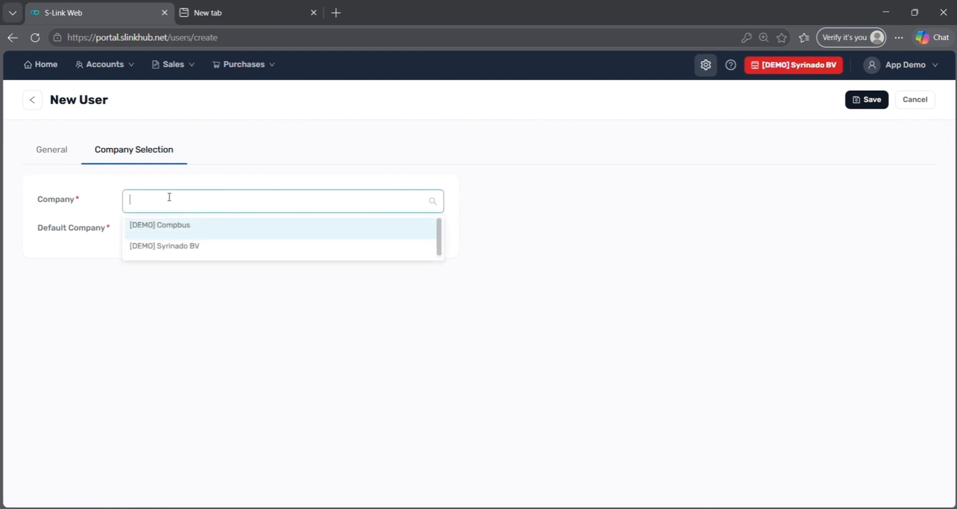
{"action": "left_click", "coordinate": [166, 237]}
{"action": "left_click", "coordinate": [166, 247]}
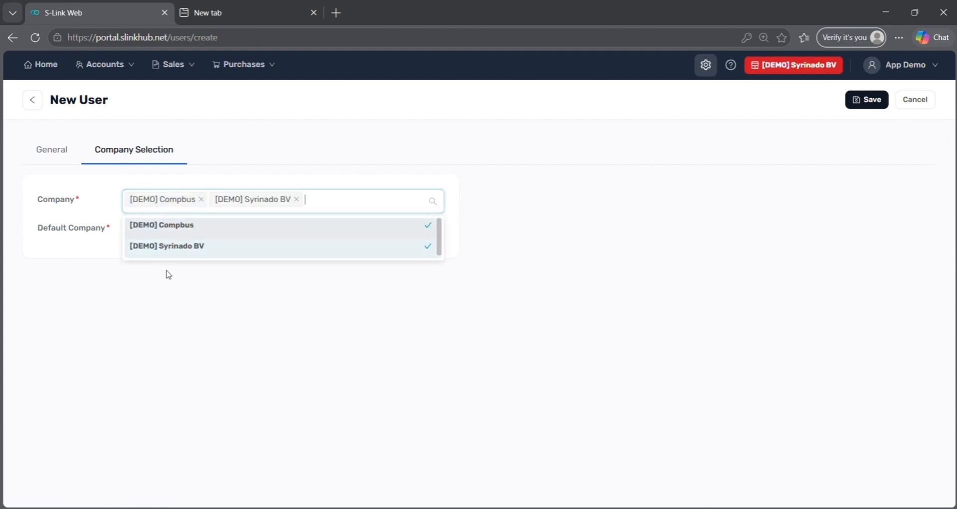
{"action": "left_click", "coordinate": [168, 273]}
{"action": "left_click", "coordinate": [174, 238]}
{"action": "left_click", "coordinate": [172, 275]}
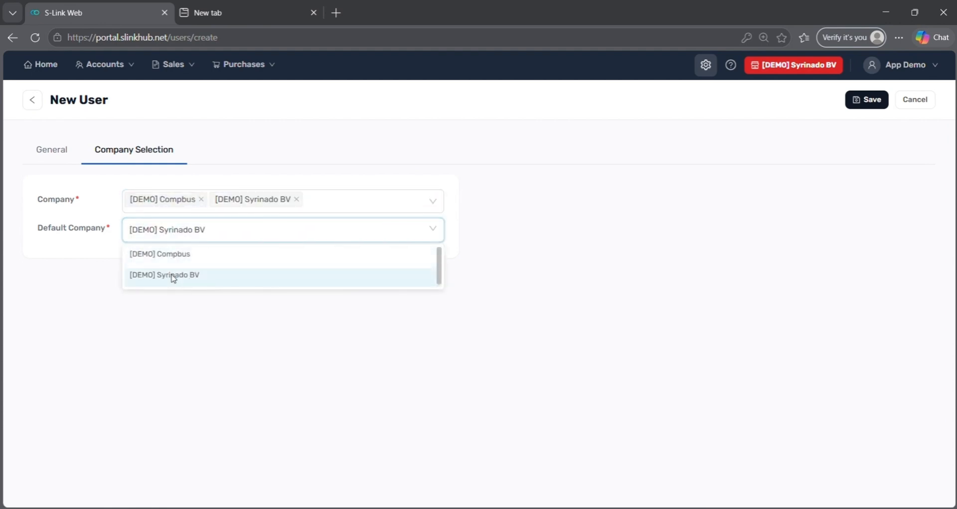
Save the new user as Pending Activation, preview its activation page, then go back to Master Data
{"action": "left_click", "coordinate": [867, 100]}
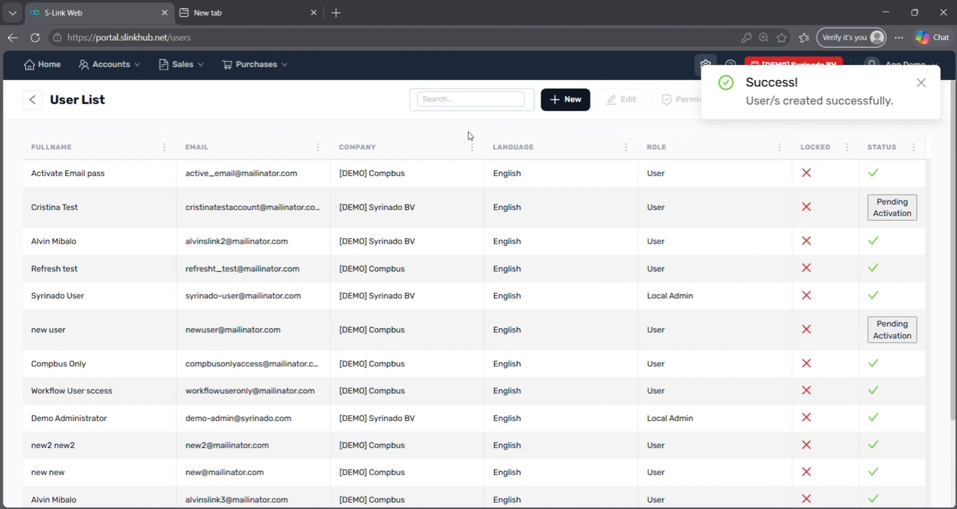
{"action": "left_click", "coordinate": [431, 218]}
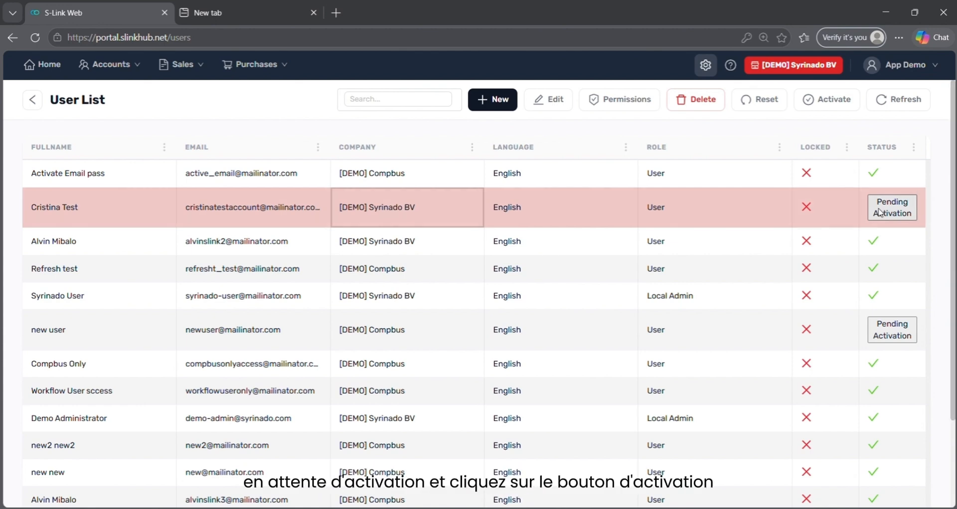
{"action": "left_click", "coordinate": [808, 99]}
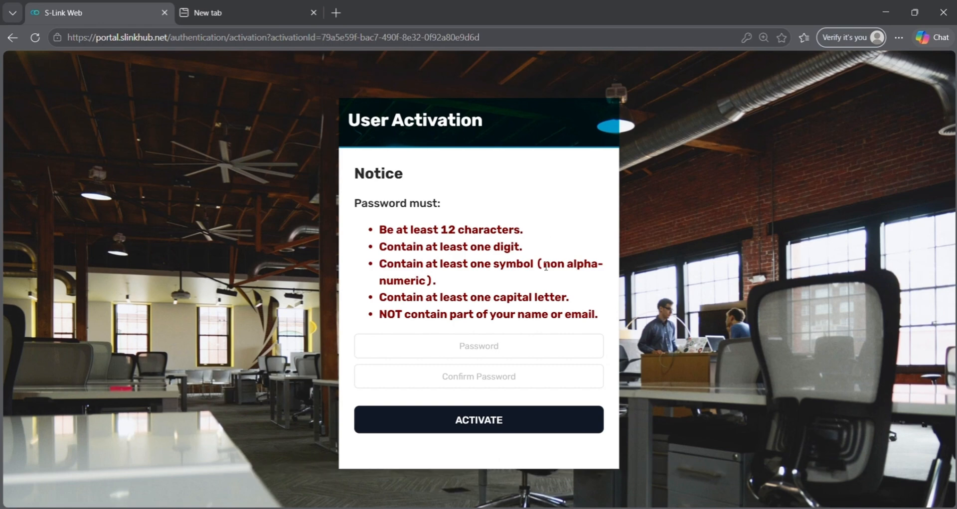
{"action": "left_click", "coordinate": [12, 39]}
{"action": "left_click", "coordinate": [705, 66]}
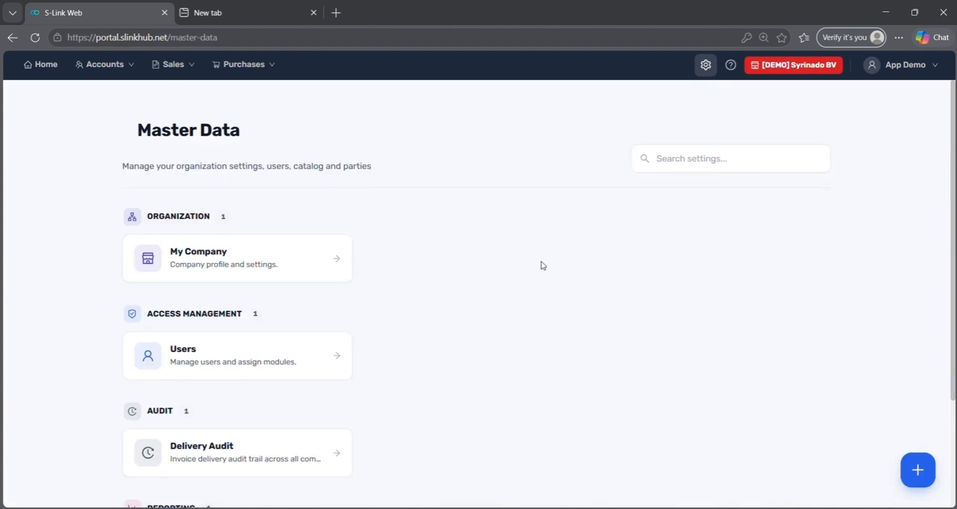
{"action": "scroll", "coordinate": [449, 349], "scroll_direction": "down", "scroll_amount": 1}
{"action": "left_click", "coordinate": [265, 397]}
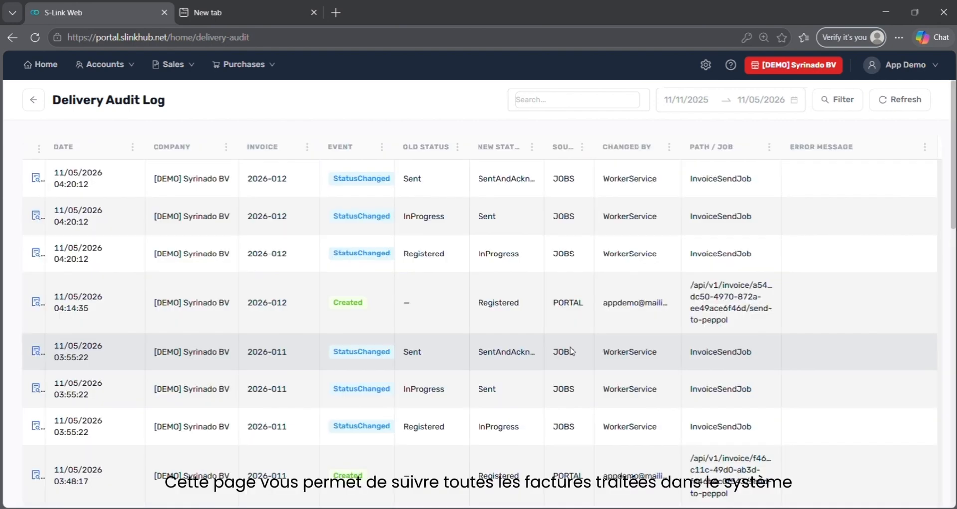
{"action": "scroll", "coordinate": [571, 351], "scroll_direction": "down", "scroll_amount": 6}
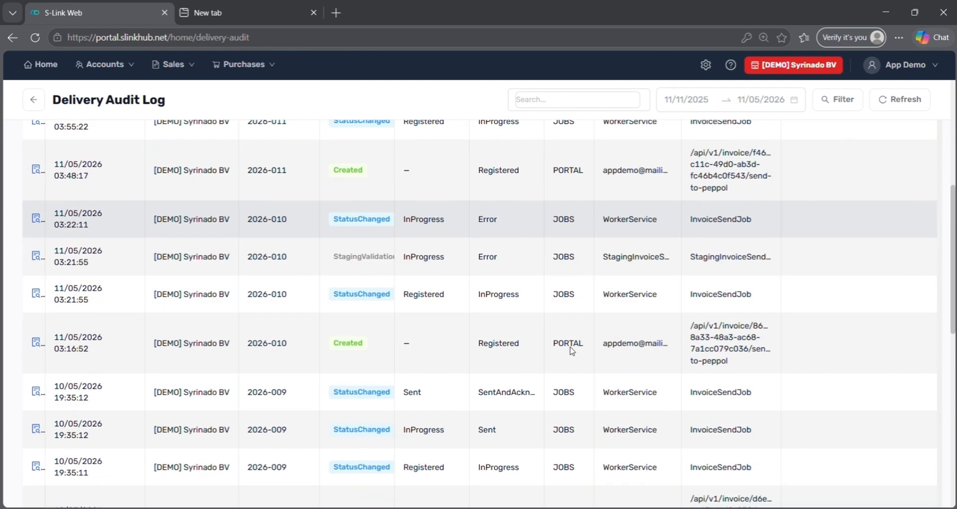
{"action": "scroll", "coordinate": [572, 351], "scroll_direction": "up", "scroll_amount": 5}
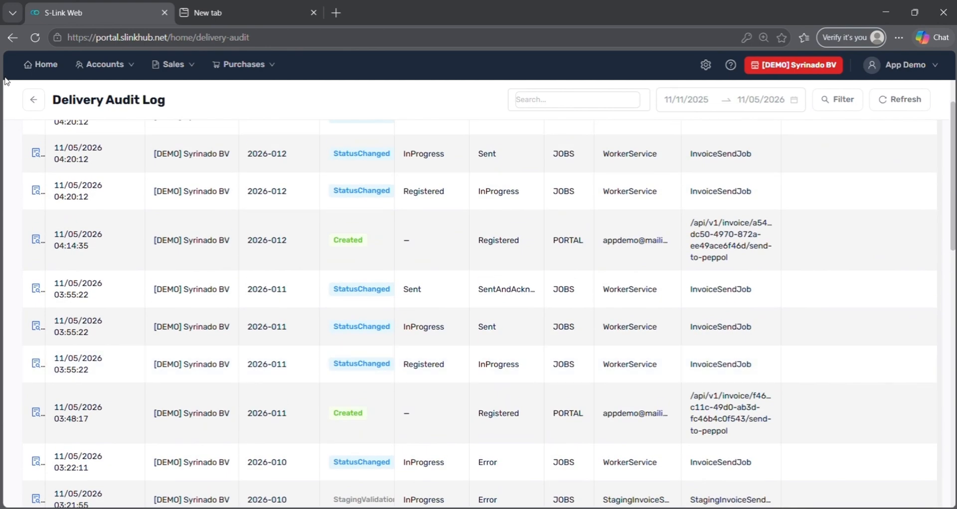
{"action": "left_click", "coordinate": [34, 100]}
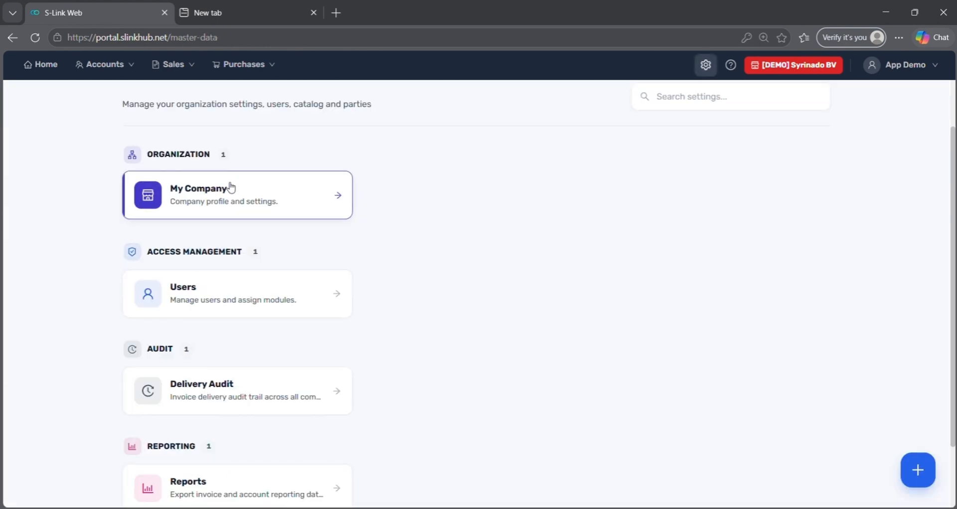
{"action": "scroll", "coordinate": [271, 379], "scroll_direction": "down", "scroll_amount": 1}
Run the Invoice Processing report for the last 30 days, loading 18 records for export
{"action": "left_click", "coordinate": [269, 416]}
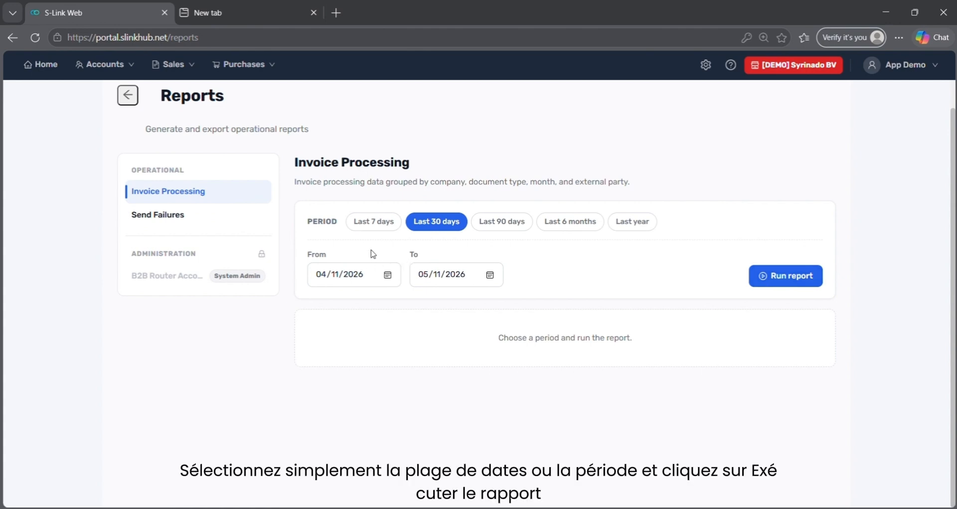
{"action": "left_click", "coordinate": [802, 278]}
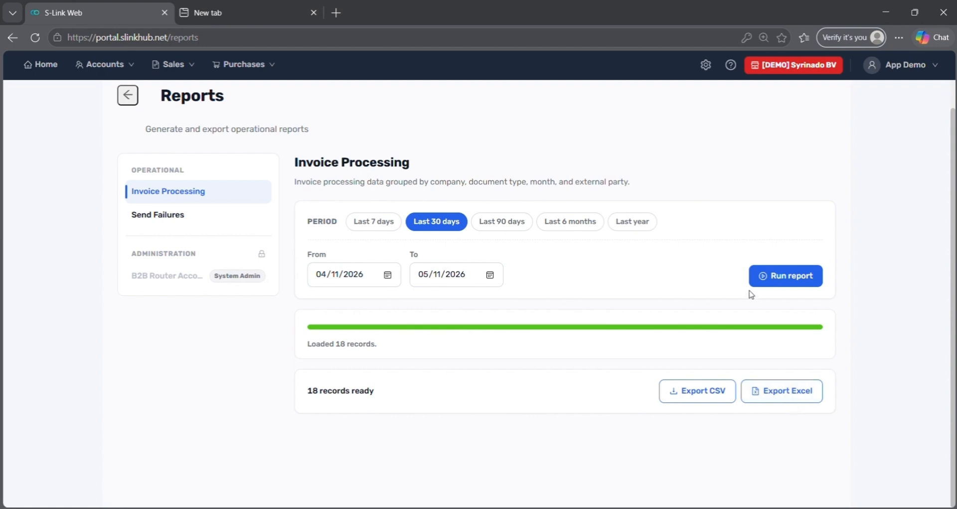
{"action": "left_click", "coordinate": [730, 65]}
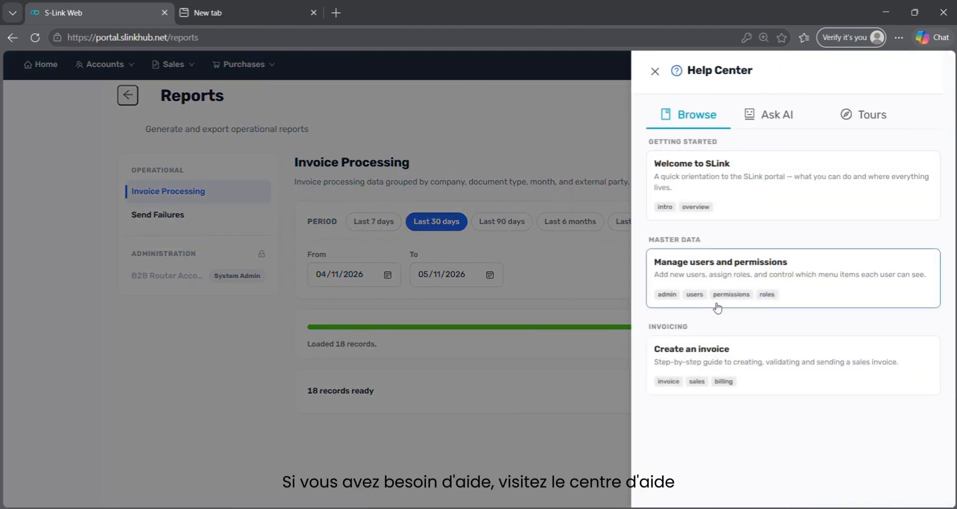
{"action": "left_click", "coordinate": [855, 125]}
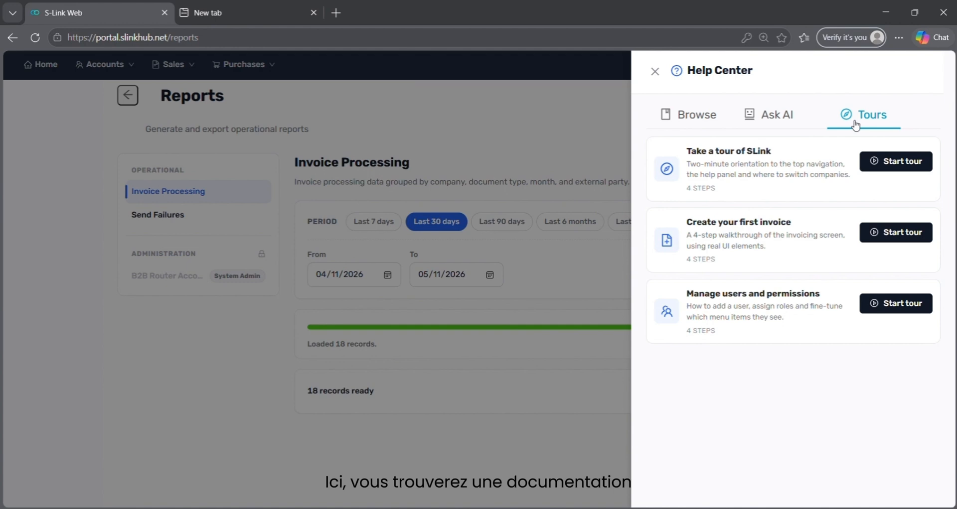
{"action": "left_click", "coordinate": [761, 121]}
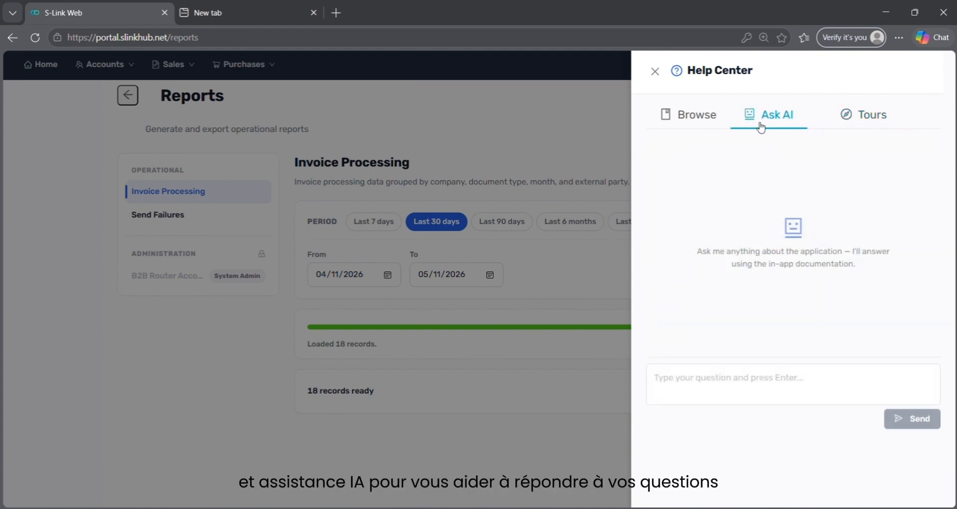
{"action": "left_click", "coordinate": [654, 71]}
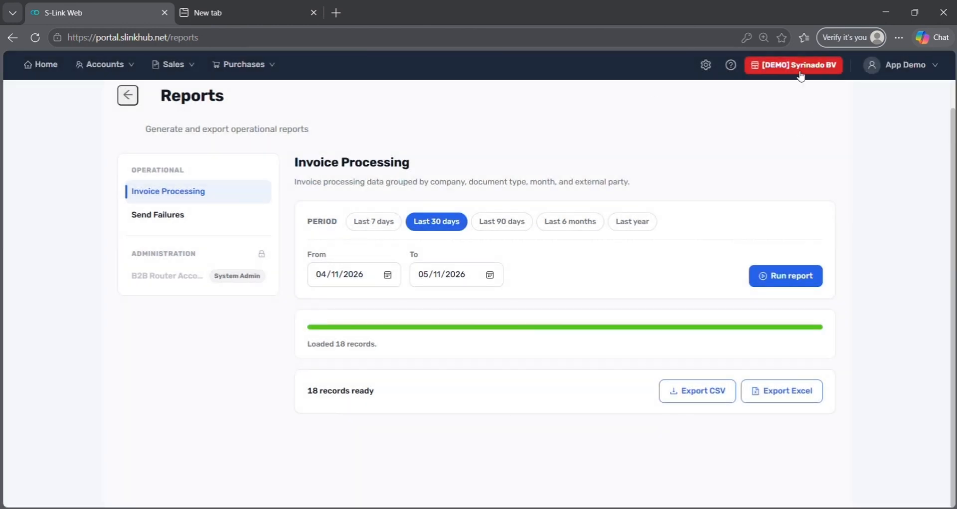
Switch from [DEMO] Syrinado BV to [DEMO] Compbus via the company badge
{"action": "left_click", "coordinate": [799, 70]}
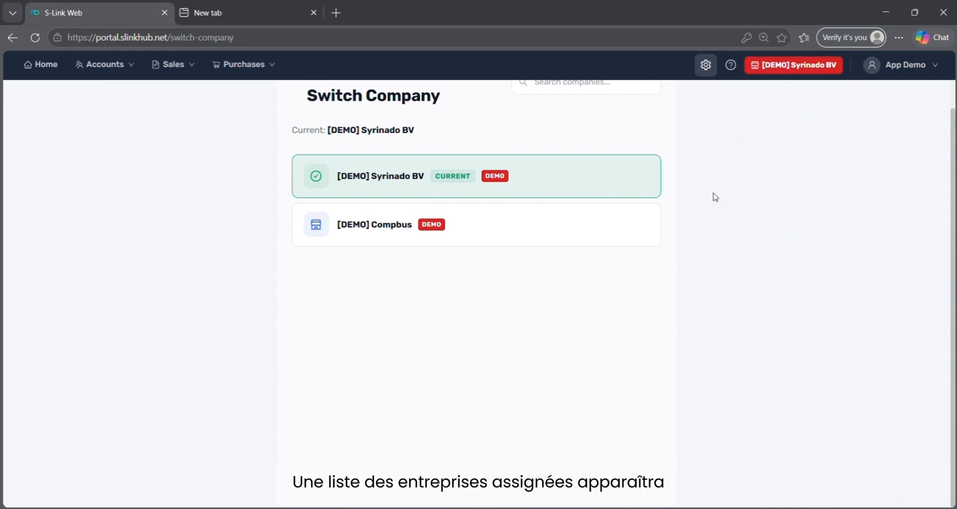
{"action": "left_click", "coordinate": [593, 244]}
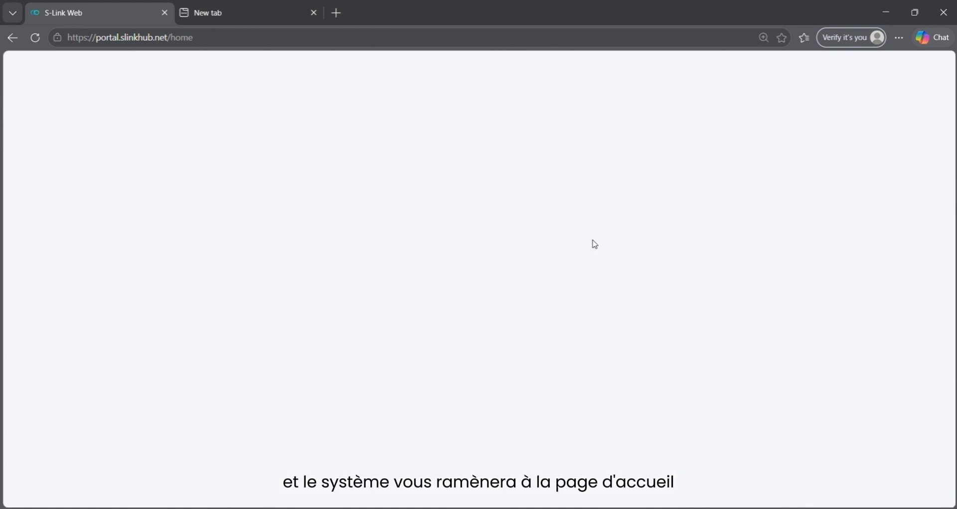